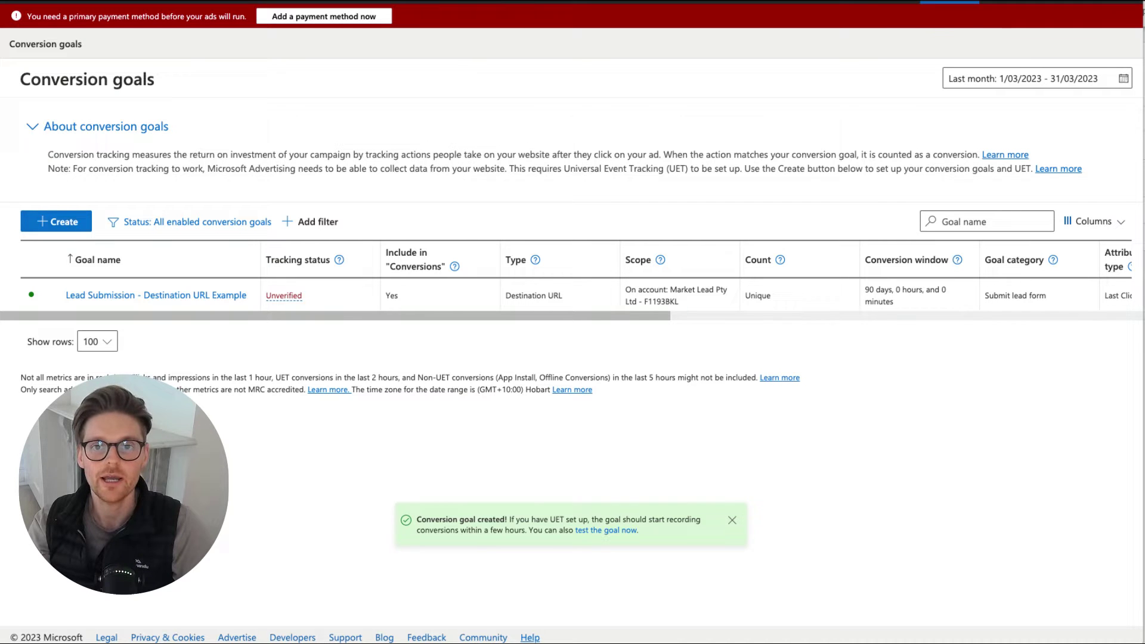
Create a new Website conversion goal from Tools and choose Submit lead form as its category
left_click(847, 3)
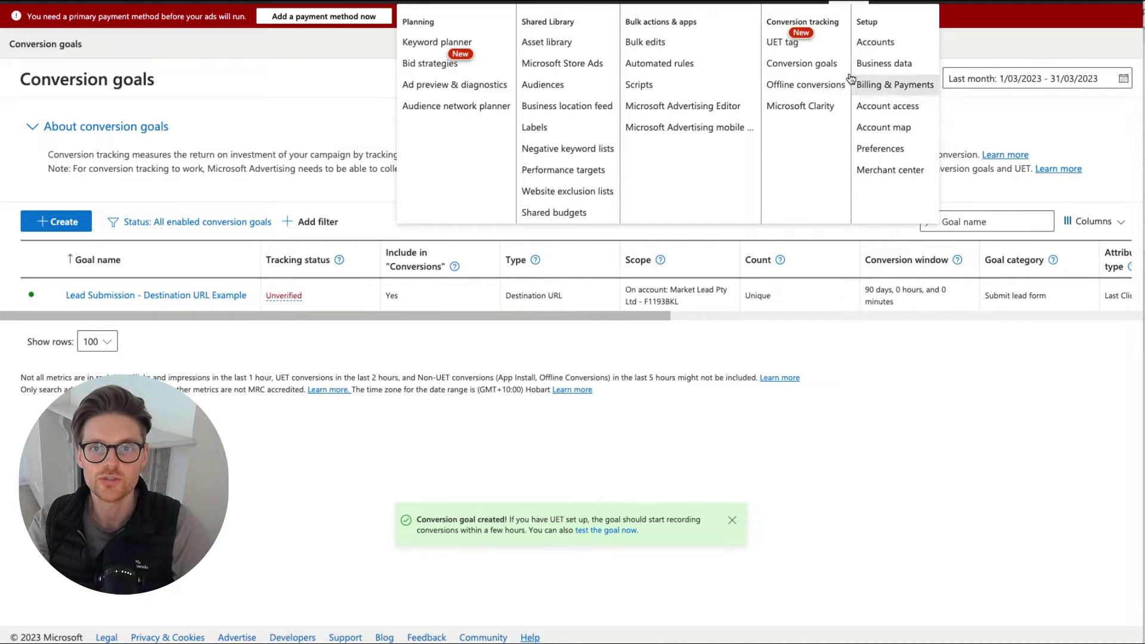
left_click(66, 222)
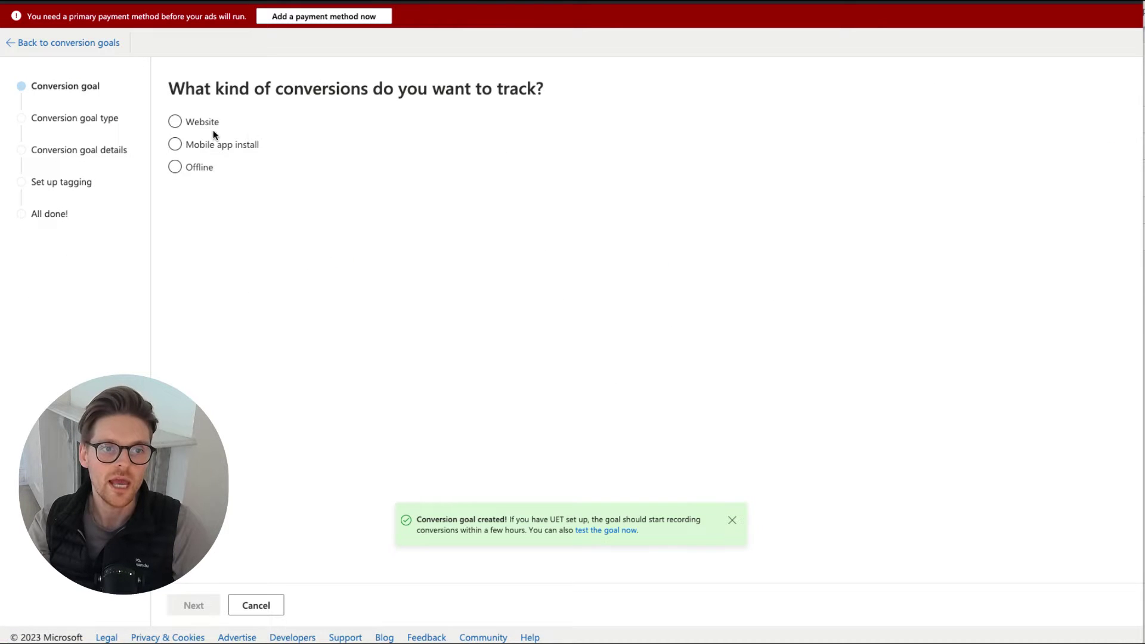
left_click(175, 122)
left_click(195, 605)
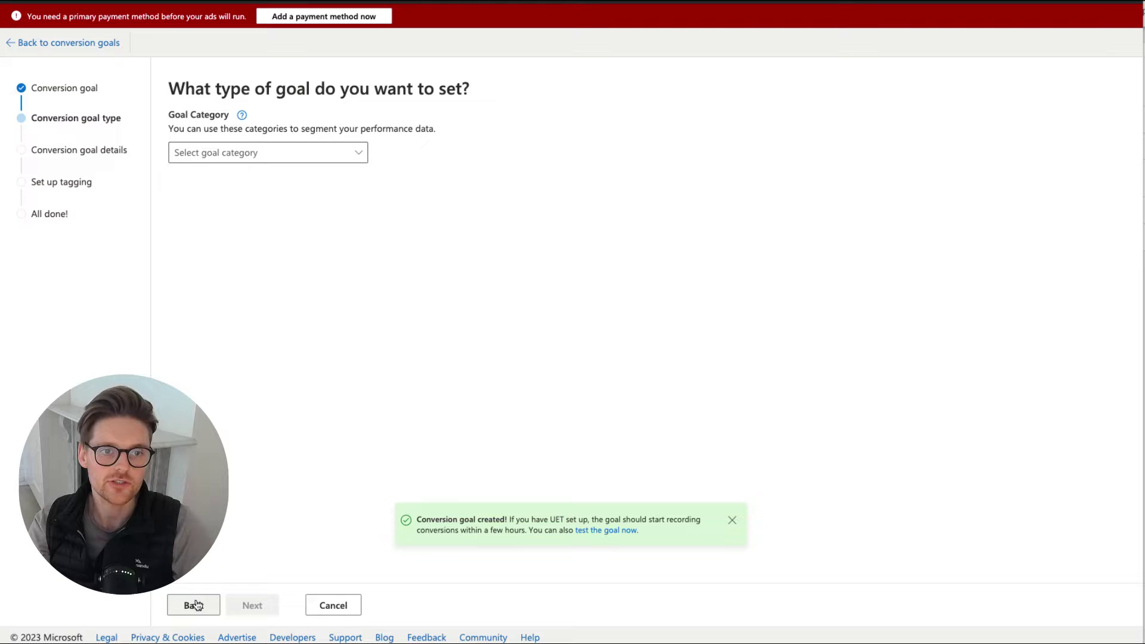
left_click(245, 153)
mouse_move(234, 327)
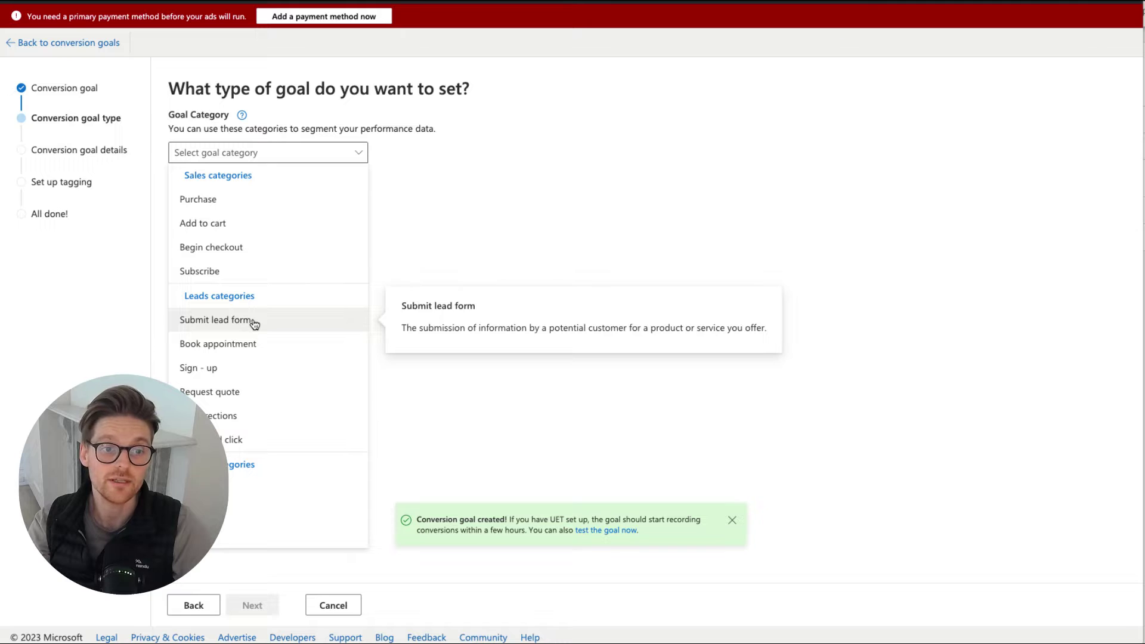
left_click(216, 320)
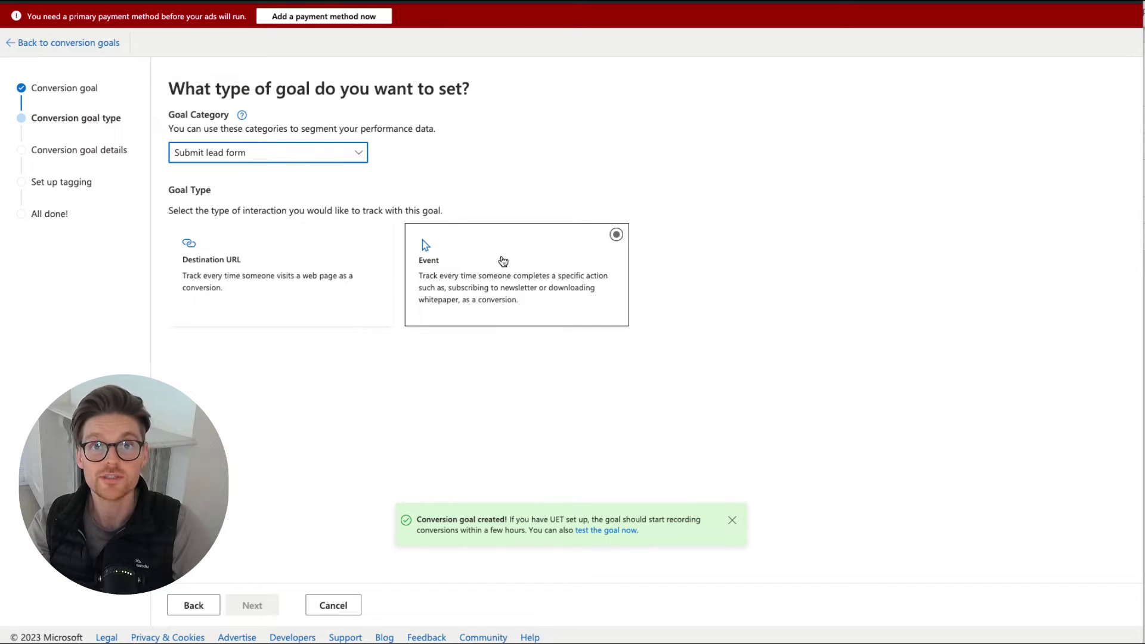
Make it an Event goal named 'Lead Submission - Event EXAMPLE'
left_click(502, 261)
left_click(261, 605)
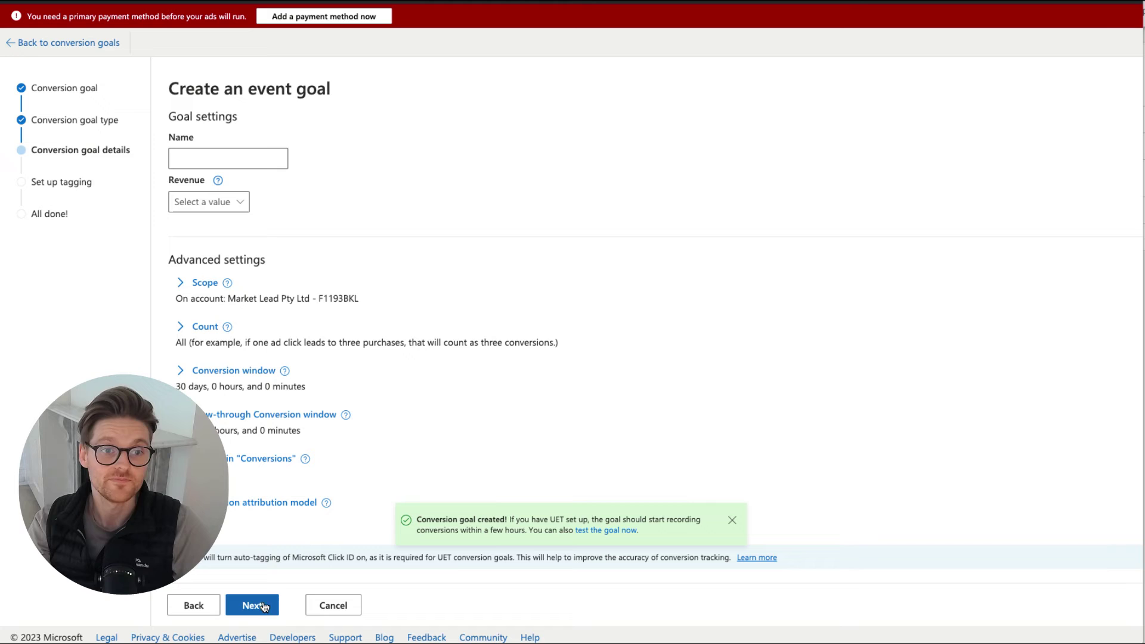
left_click(232, 155)
type("Le")
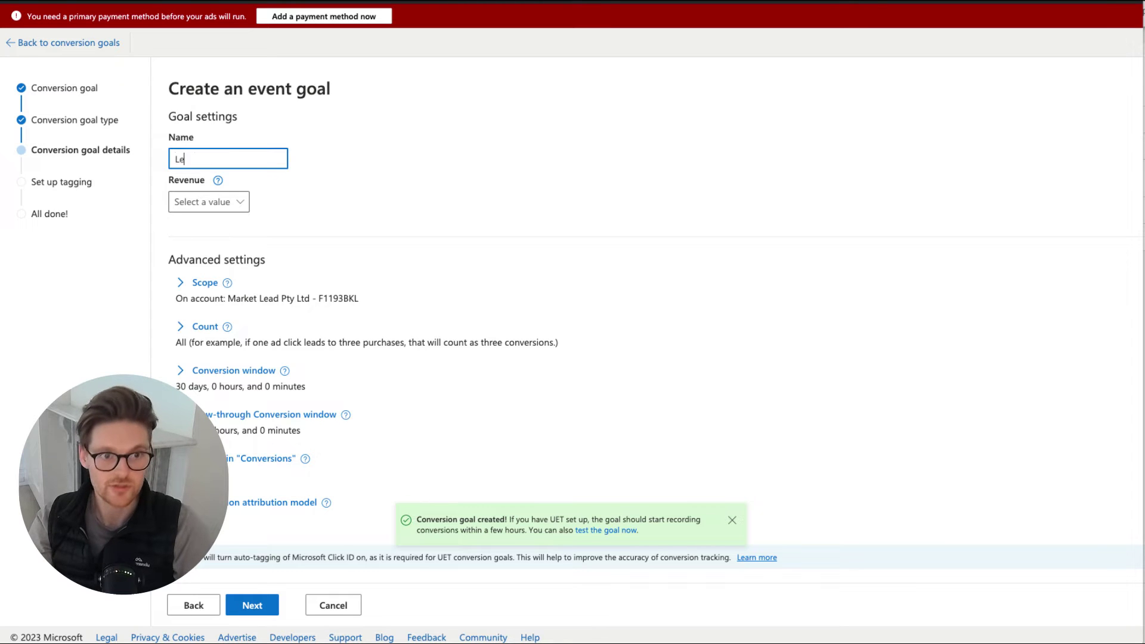
type("ad Submiss")
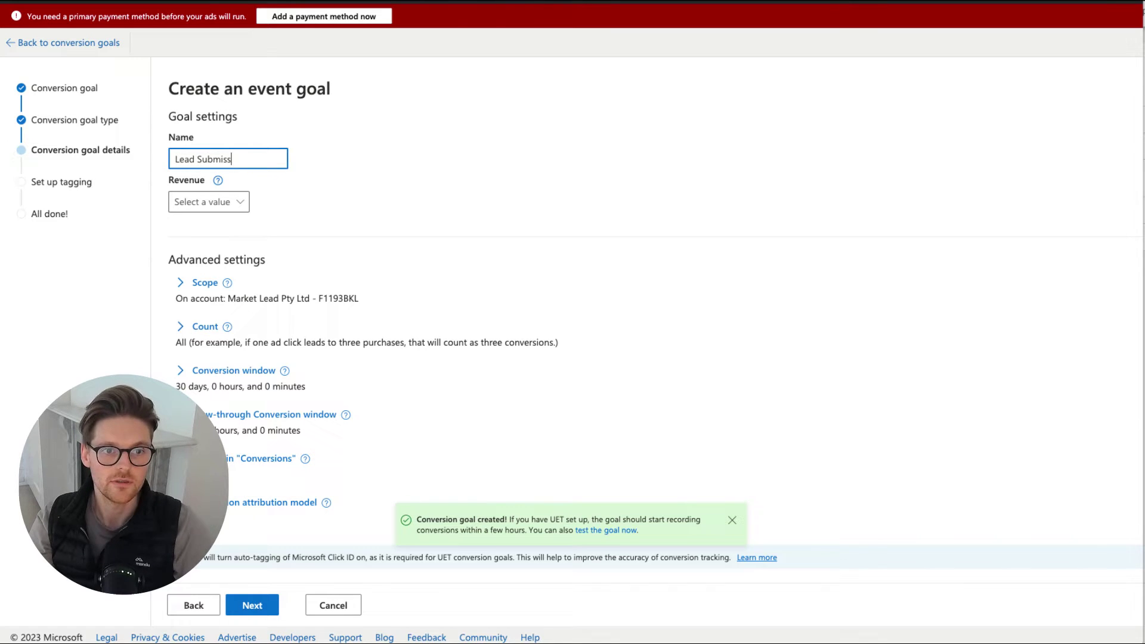
type("ion - Event")
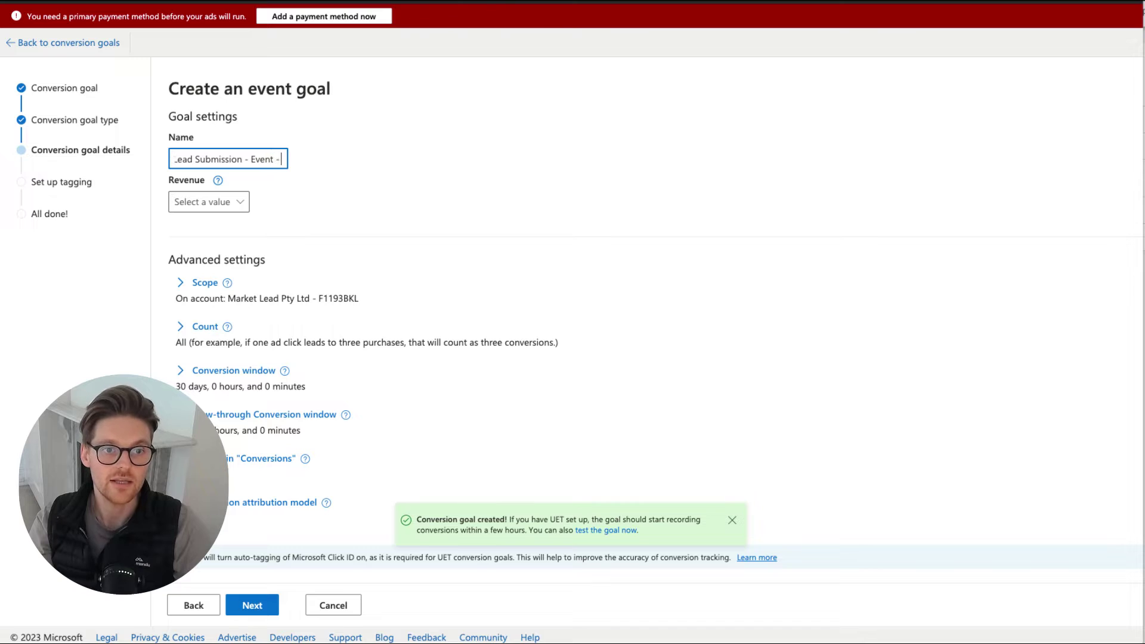
type(" EXAMPLE")
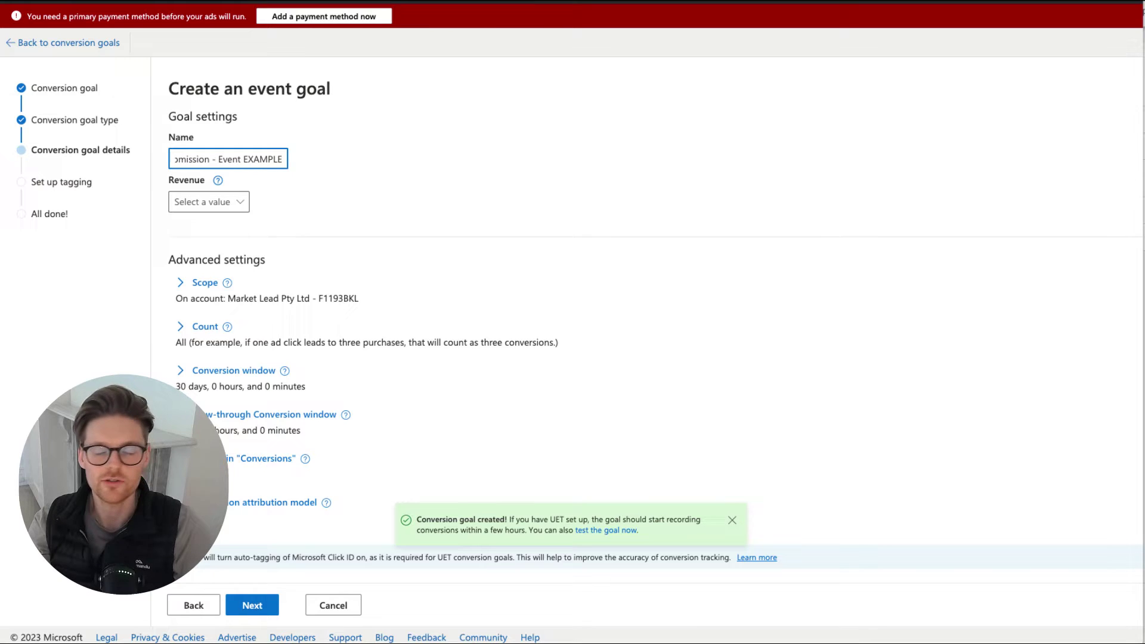
Set Revenue to Don't assign a value and Count to Unique
left_click(197, 201)
left_click(227, 270)
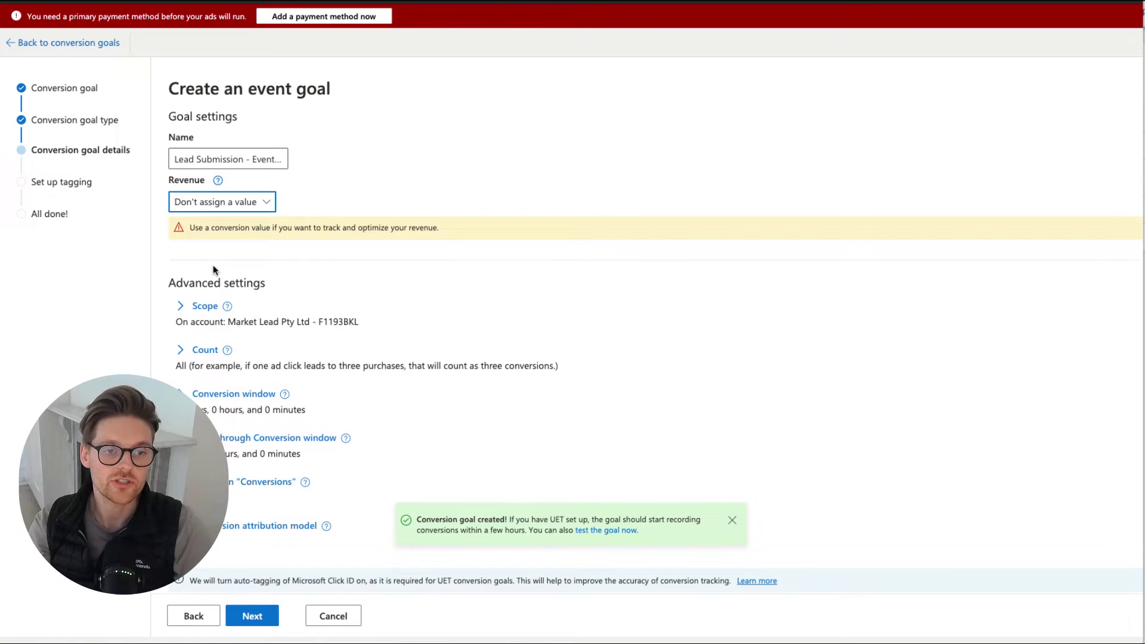
scroll(216, 262, "down", 1)
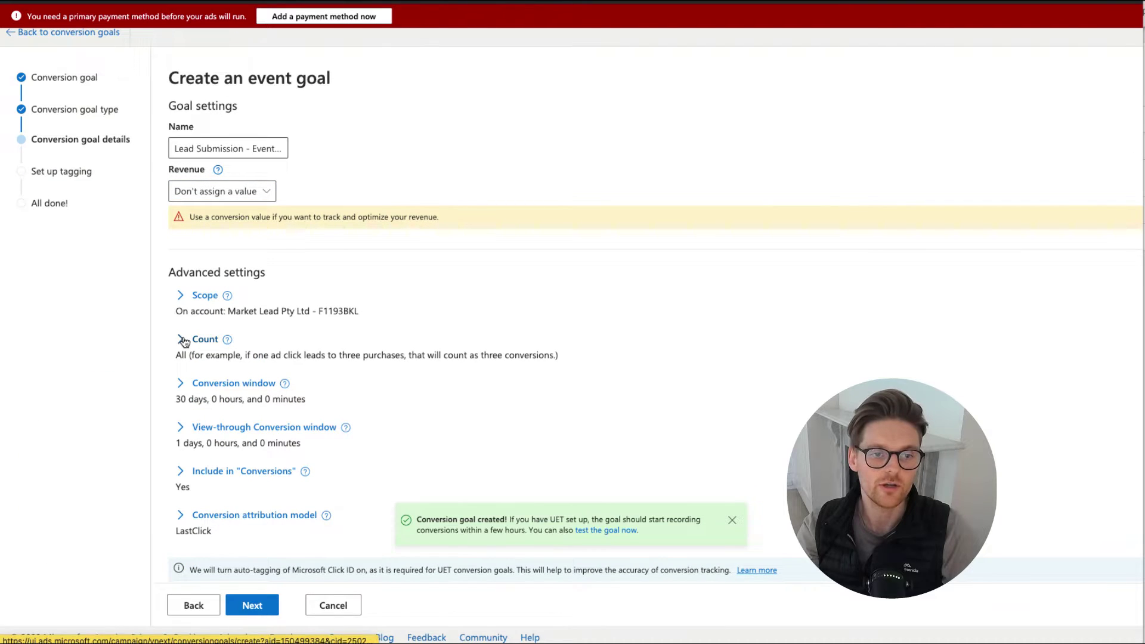
left_click(180, 338)
left_click(183, 401)
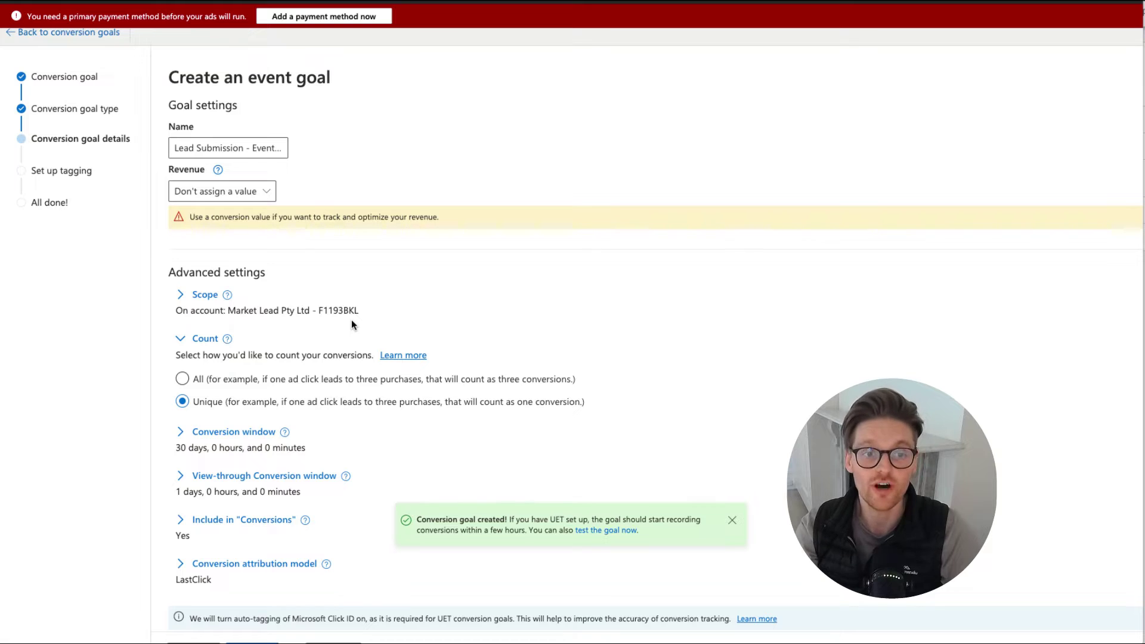
Set the conversion window to 90 days and review the remaining goal settings
scroll(346, 310, "down", 1)
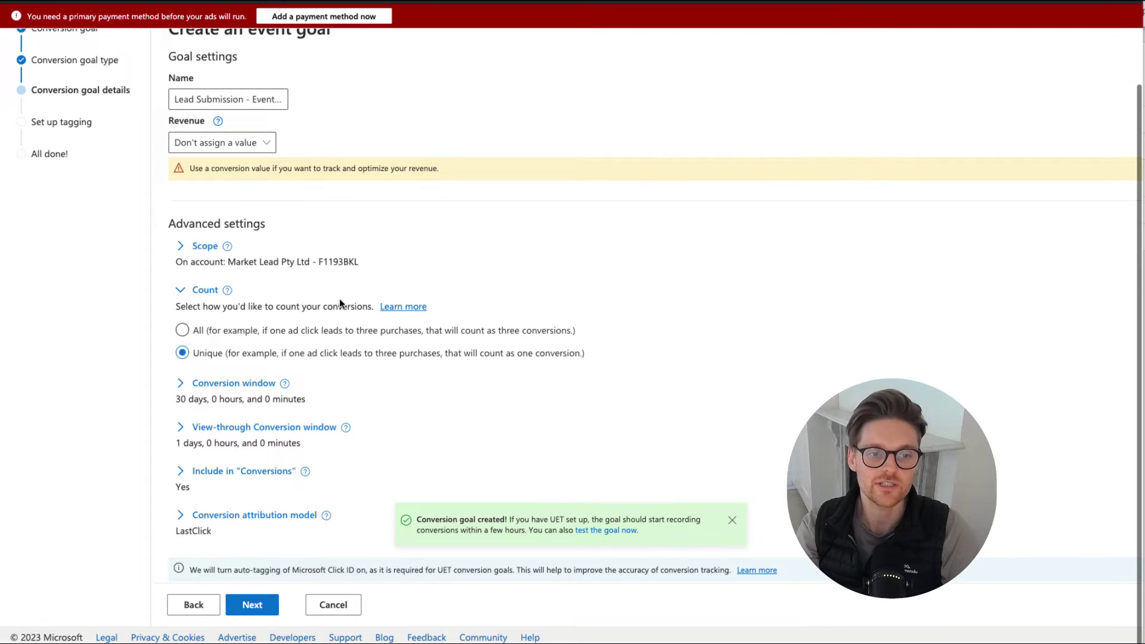
left_click(185, 388)
left_click(207, 419)
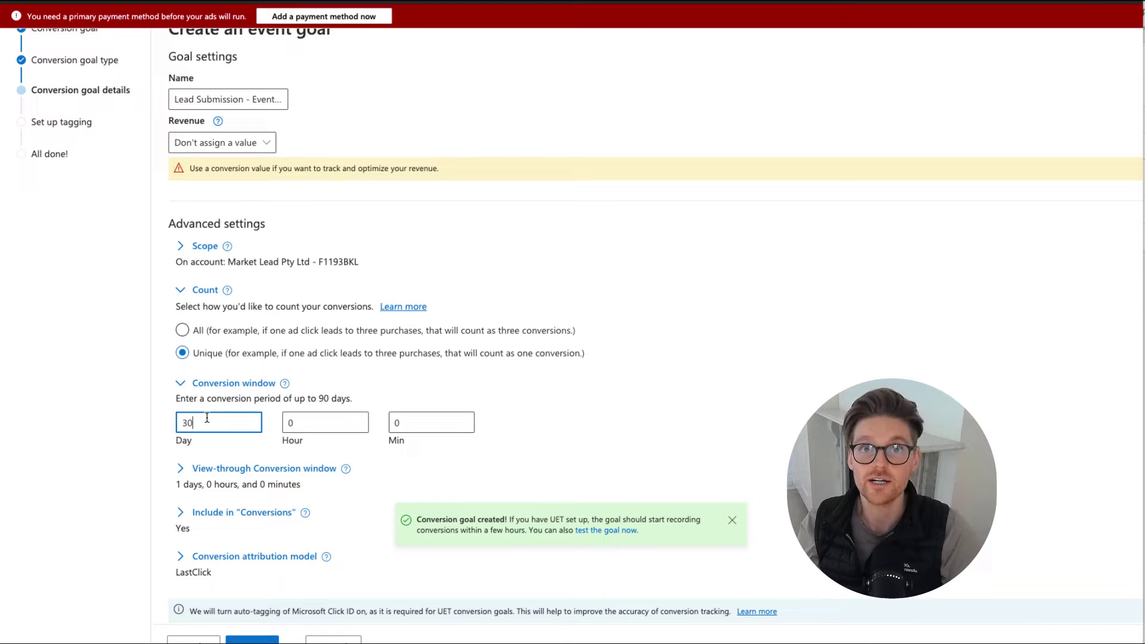
double_click(207, 418)
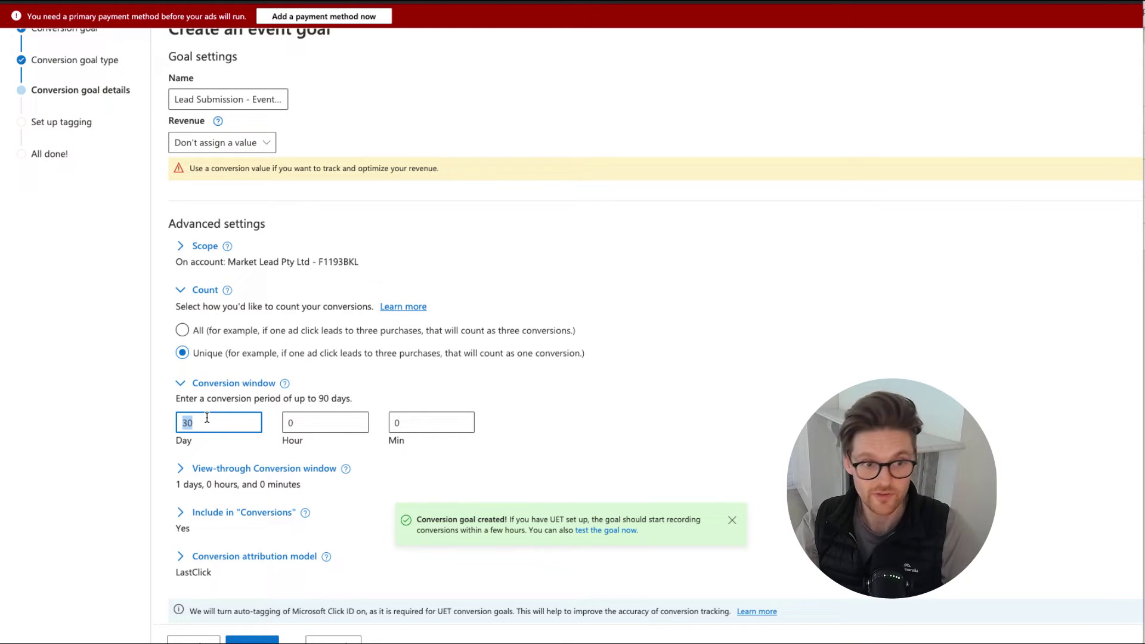
type("9")
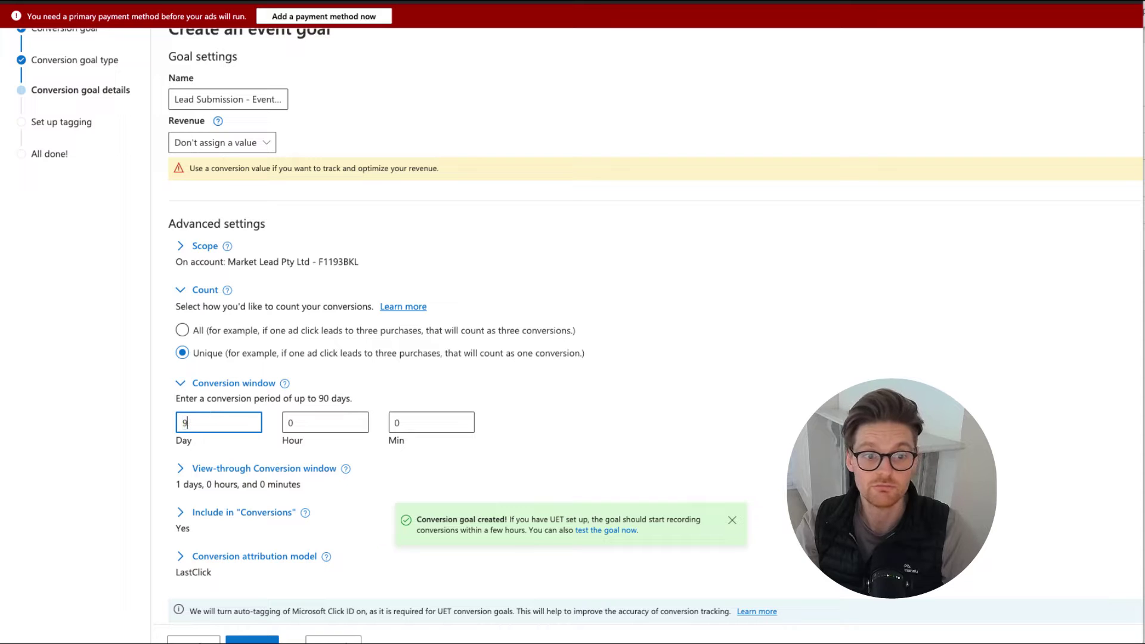
scroll(177, 474, "down", 1)
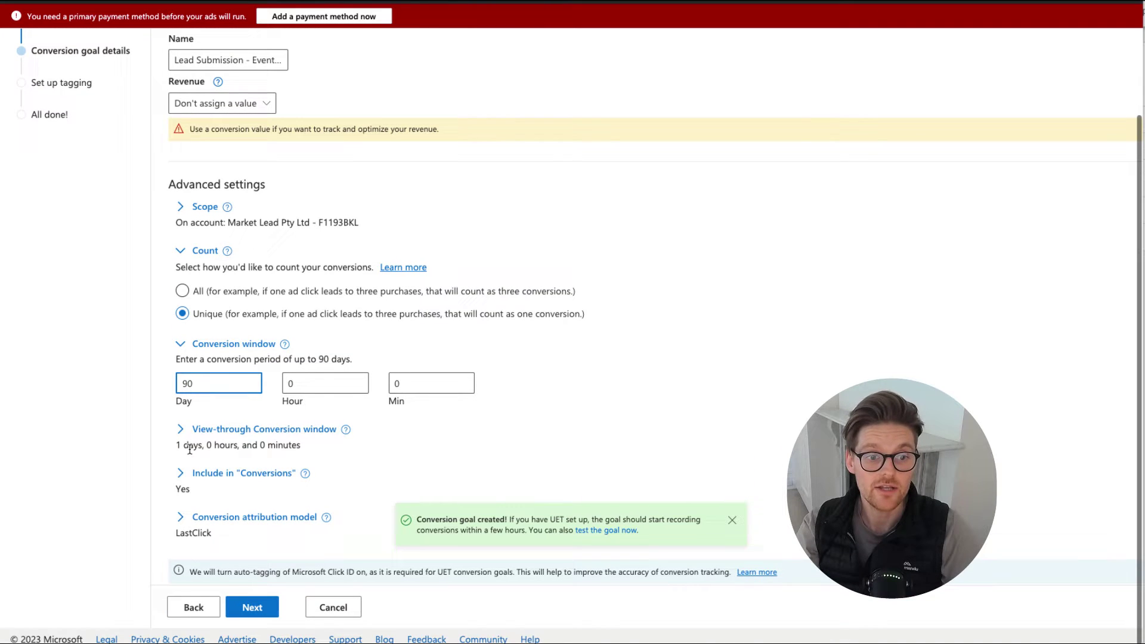
left_click(185, 477)
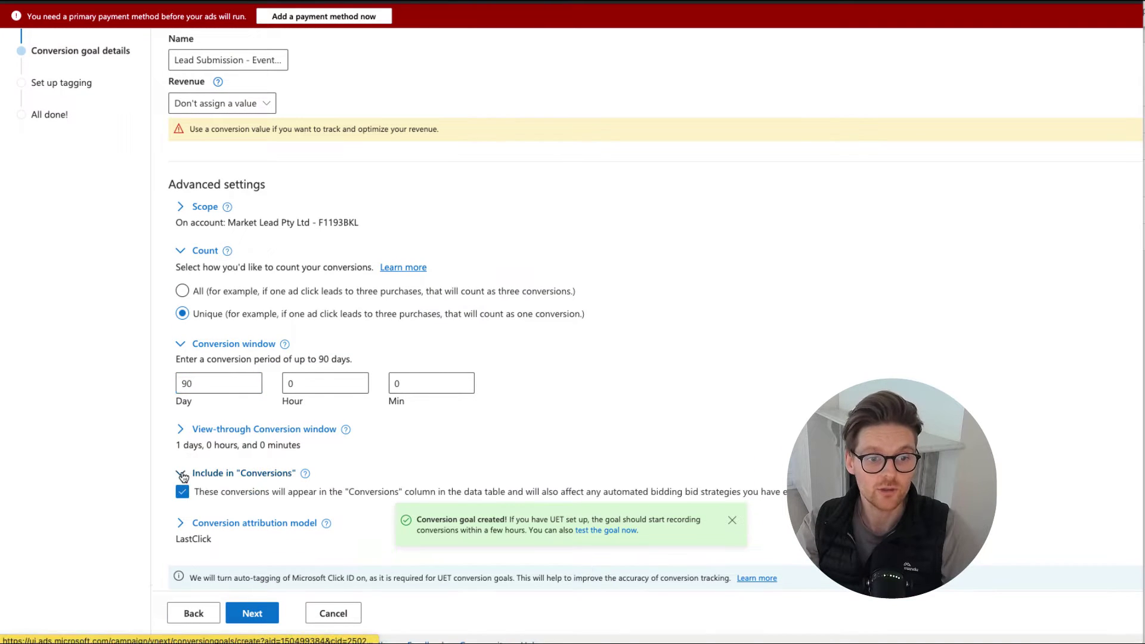
left_click(183, 523)
scroll(251, 514, "down", 1)
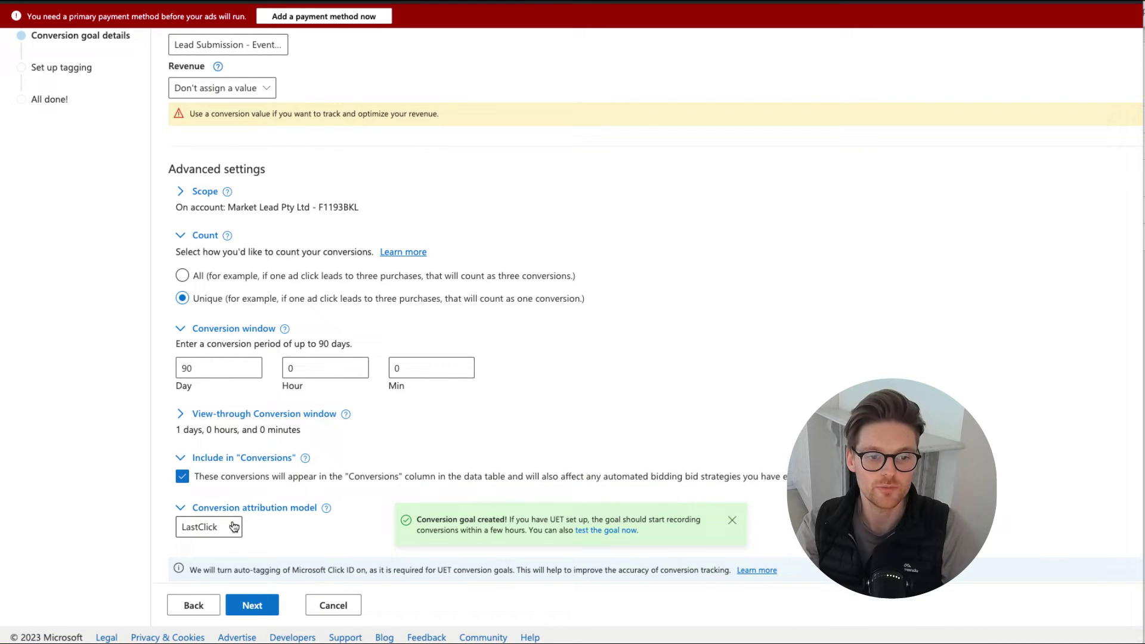
Confirm the UET tag is installed site-wide, save the goal, and select Manual installation for the event tag
left_click(257, 605)
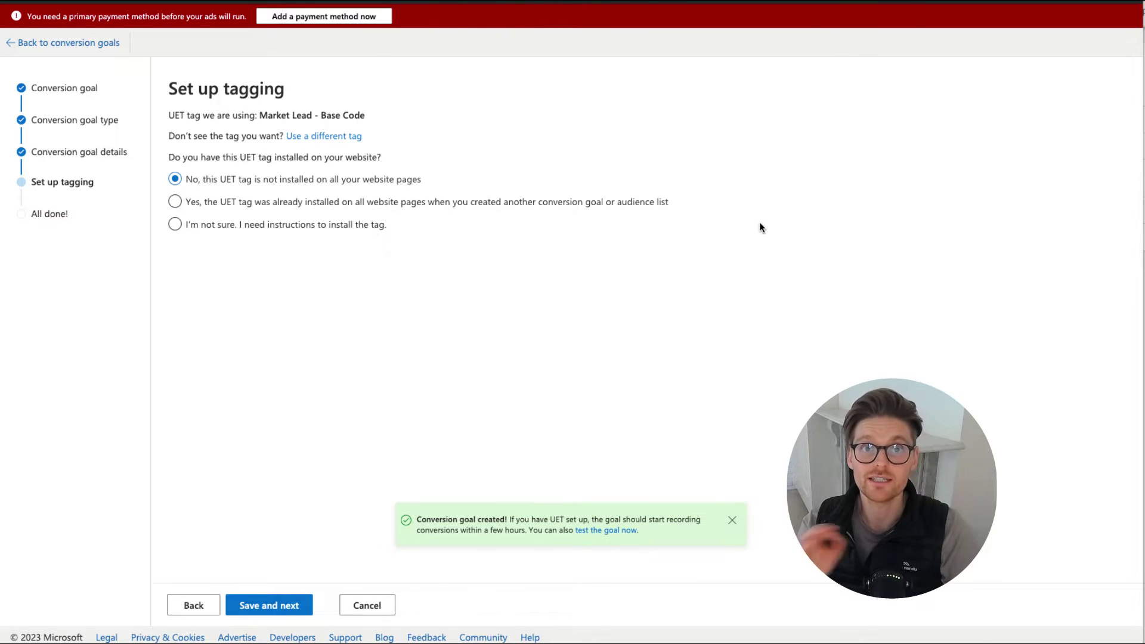
left_click(188, 205)
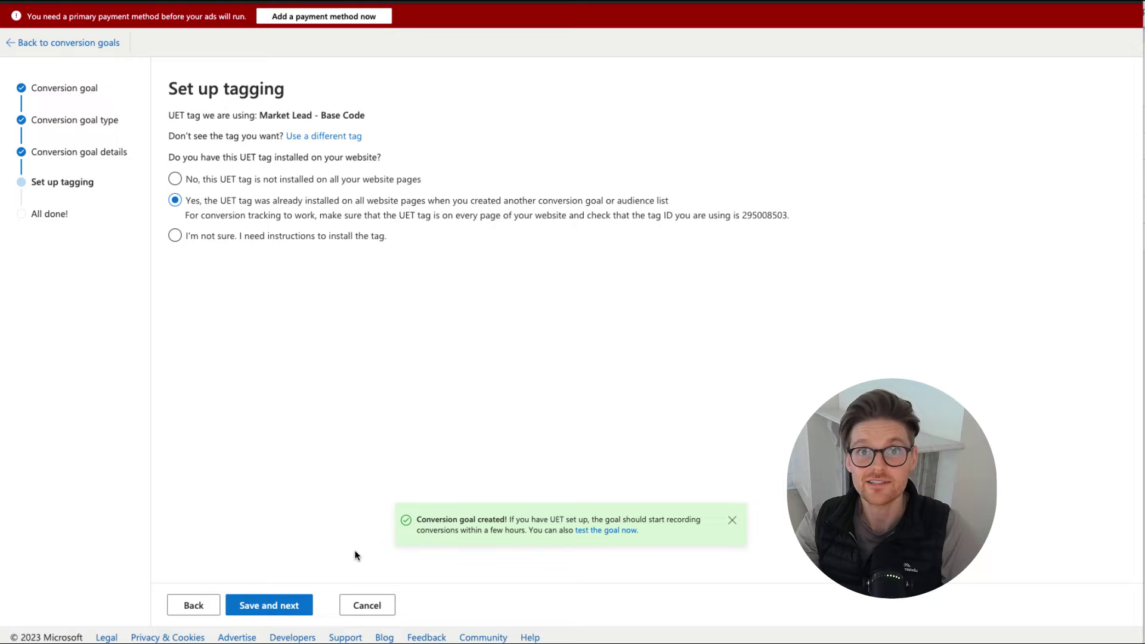
left_click(282, 605)
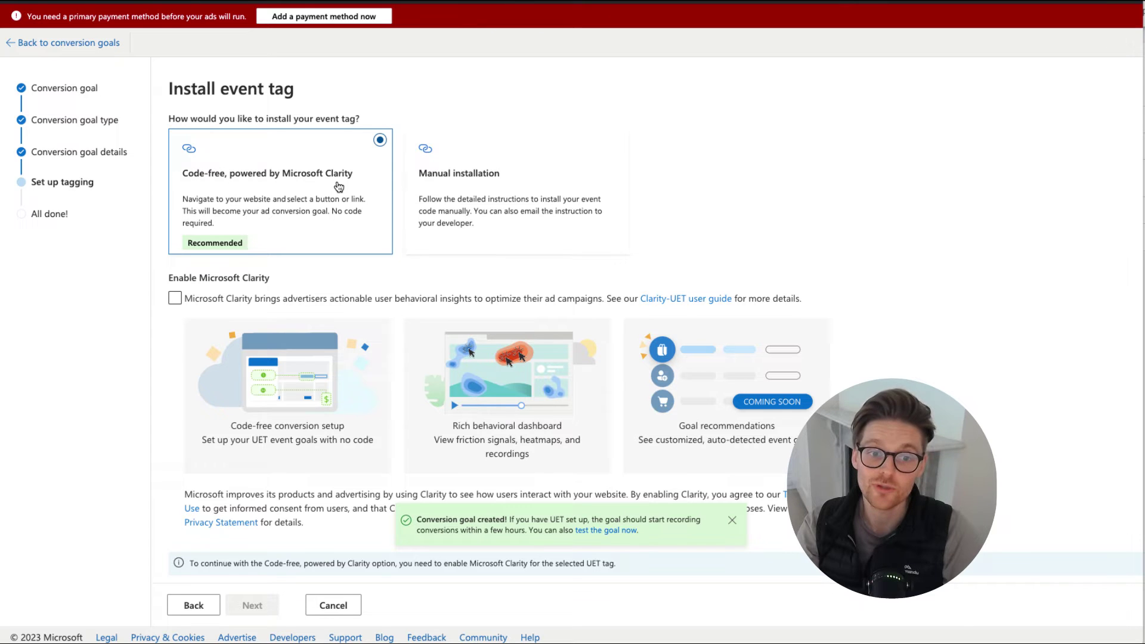
left_click(509, 177)
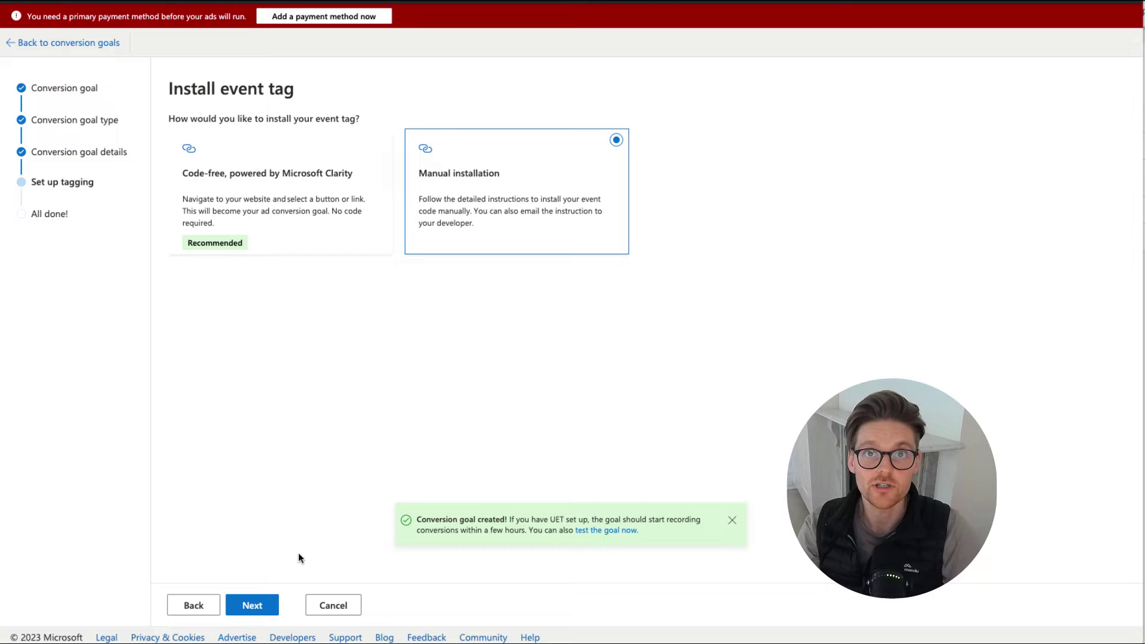
Set the event tag's Action parameter to submit_lead_form, reverting the quote_submission trial edits
left_click(261, 604)
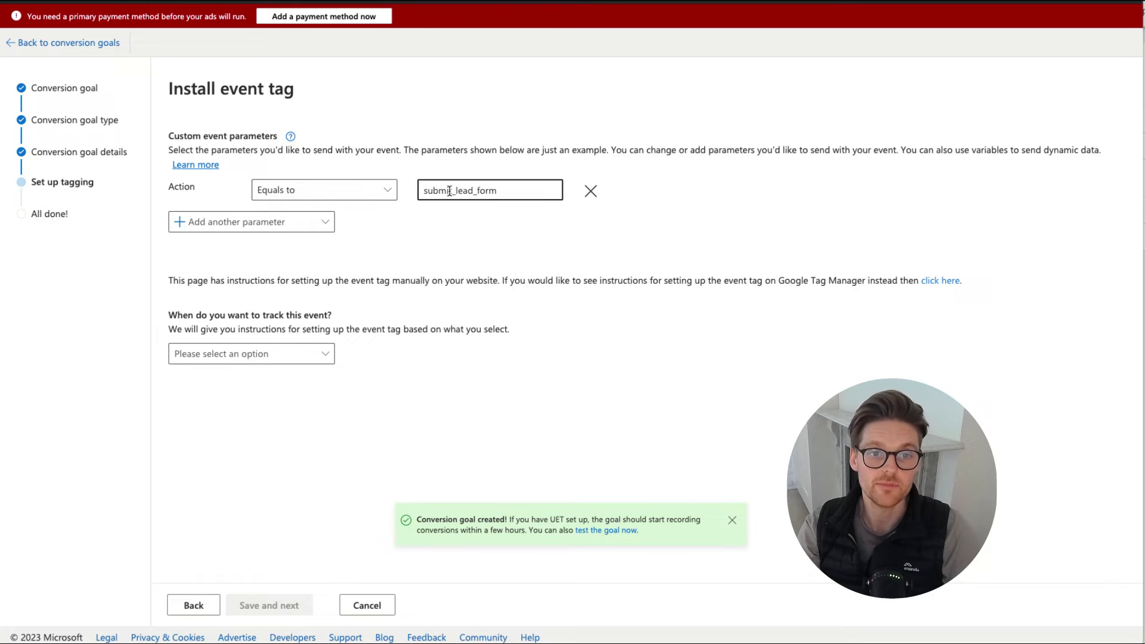
left_click(501, 192)
type("_")
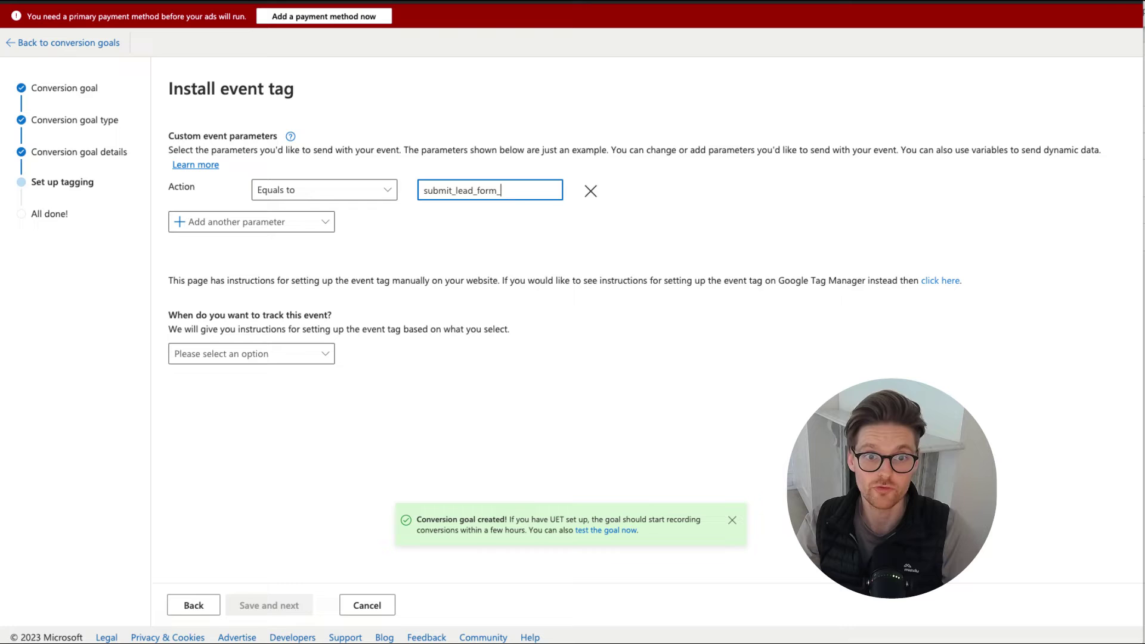
type("quote")
key("ctrl+a")
type("qu")
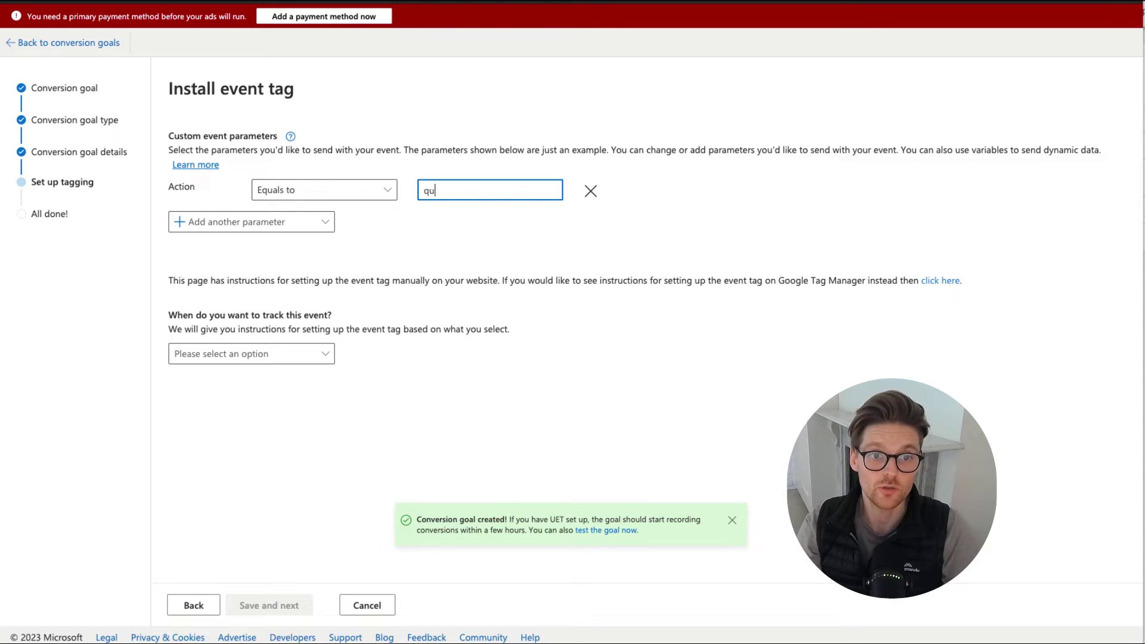
type("ote_submission")
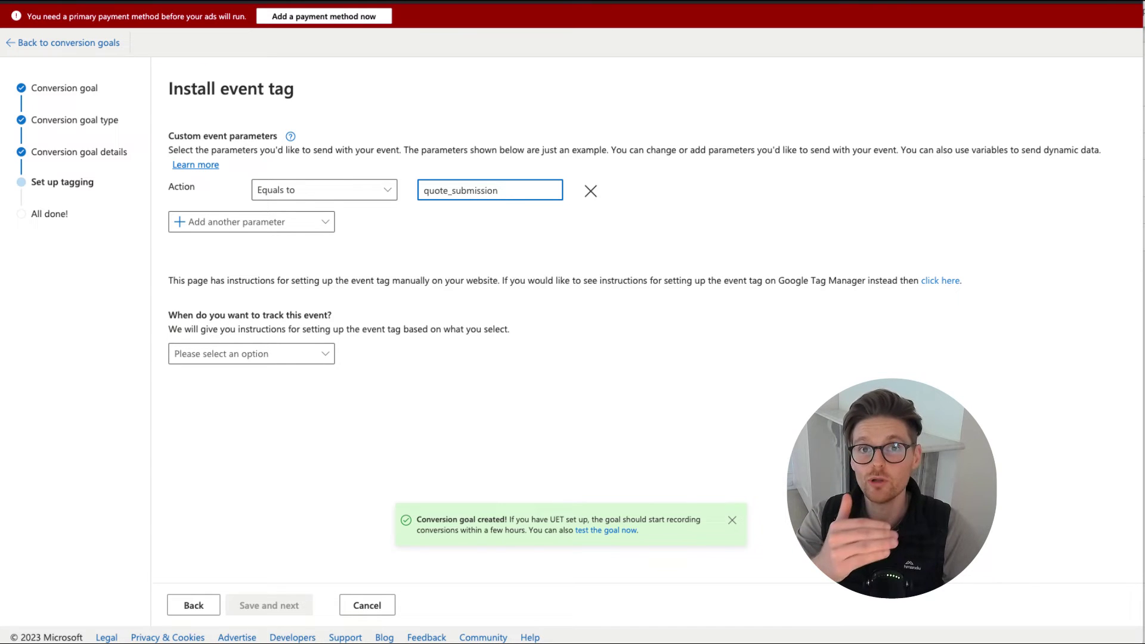
key("ctrl+a")
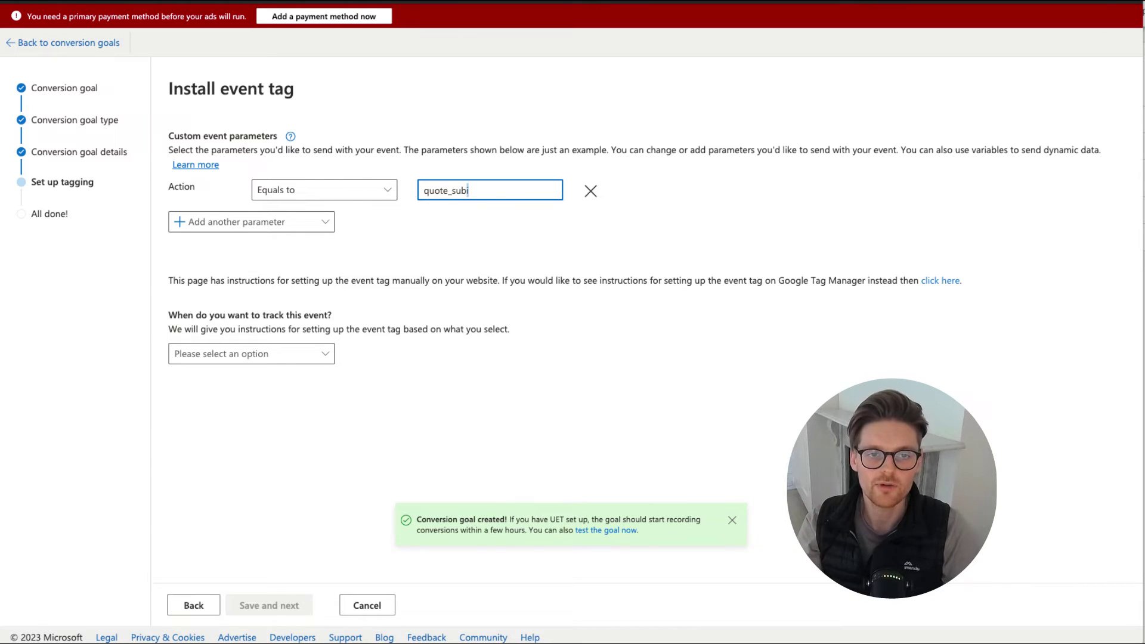
type("submit_lead_form_quote")
key("ctrl+a")
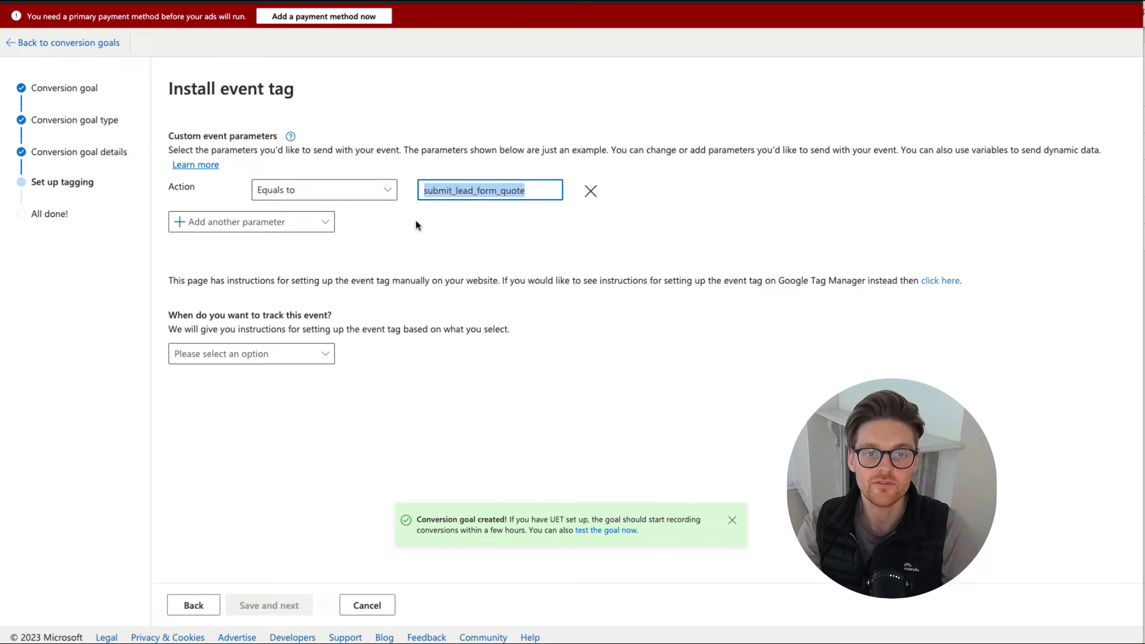
type("submit_lead_form")
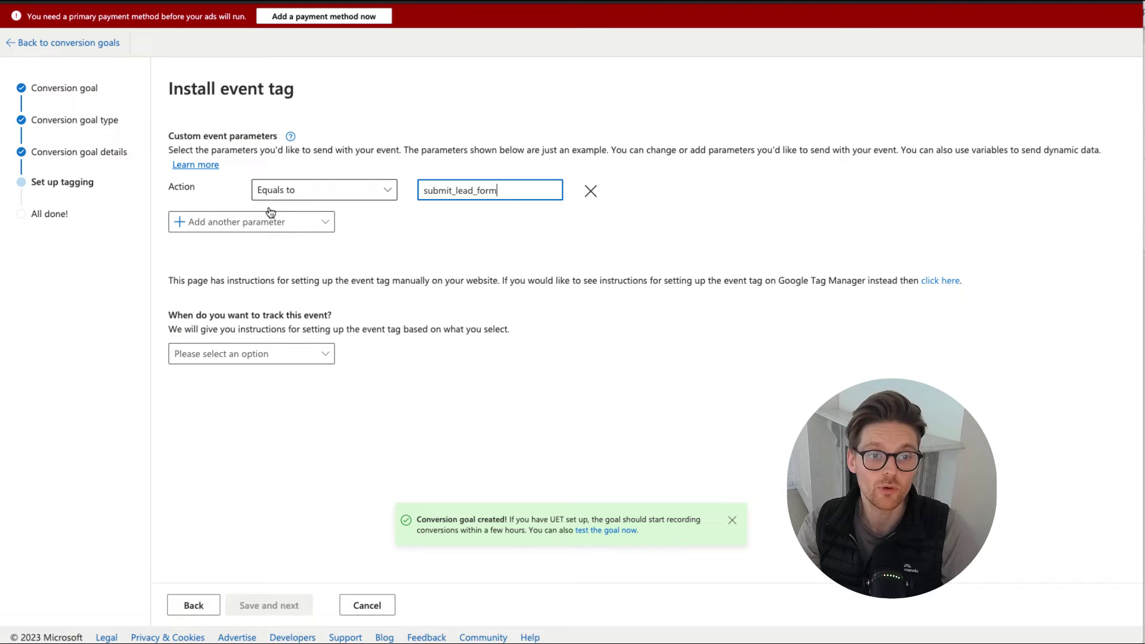
left_click_drag(534, 189, 425, 190)
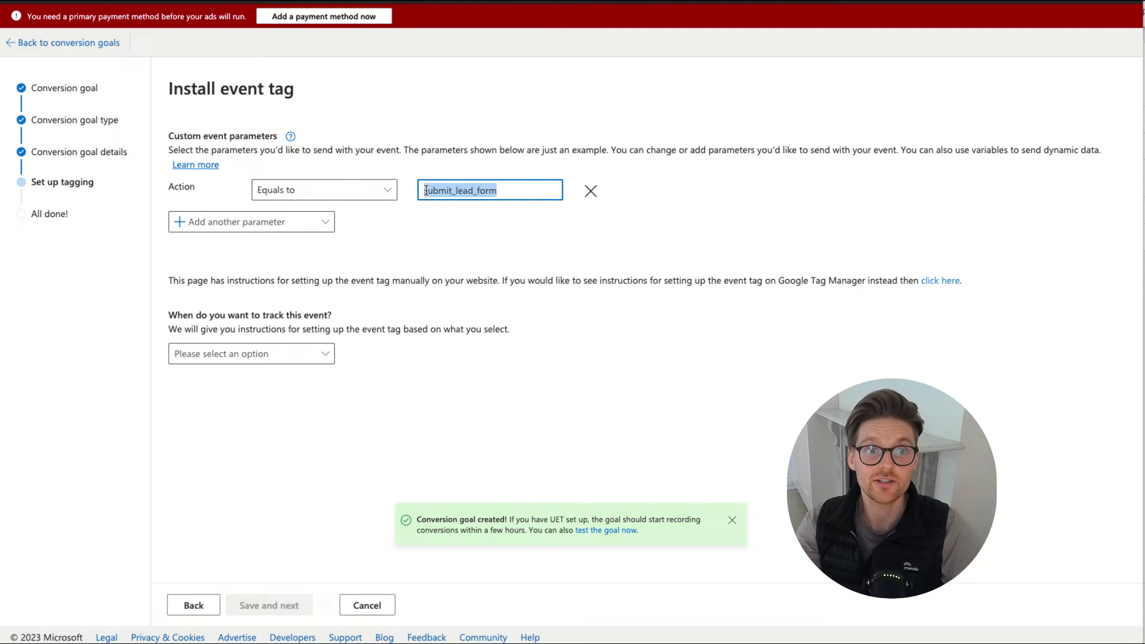
Set the event to Track event on page load and copy the generated event tag script
left_click(239, 360)
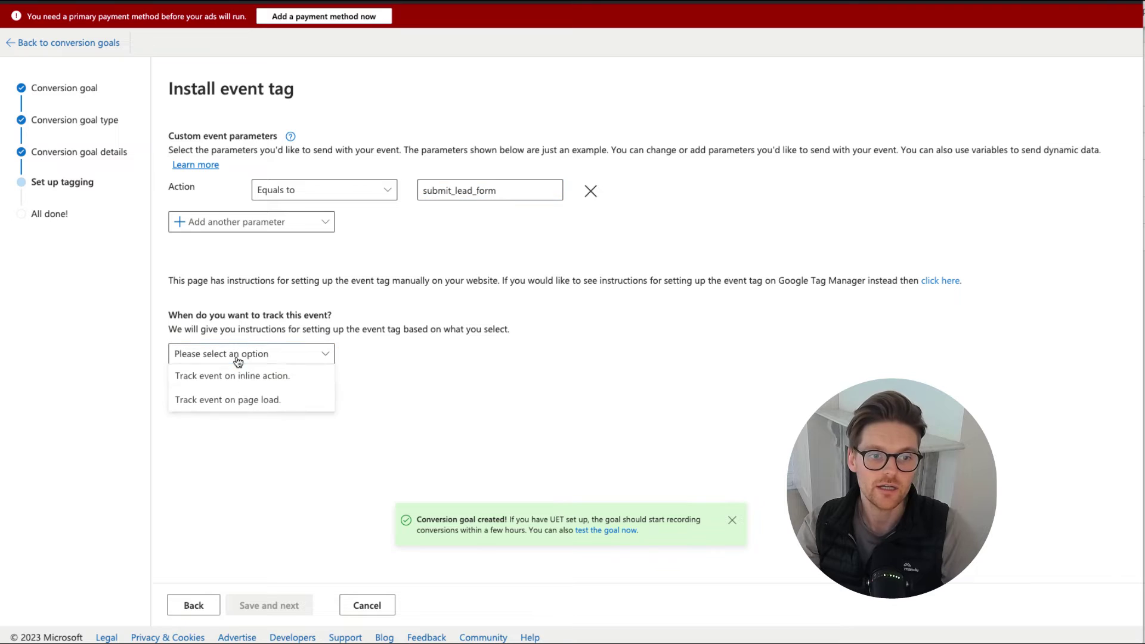
left_click(274, 404)
scroll(274, 367, "down", 2)
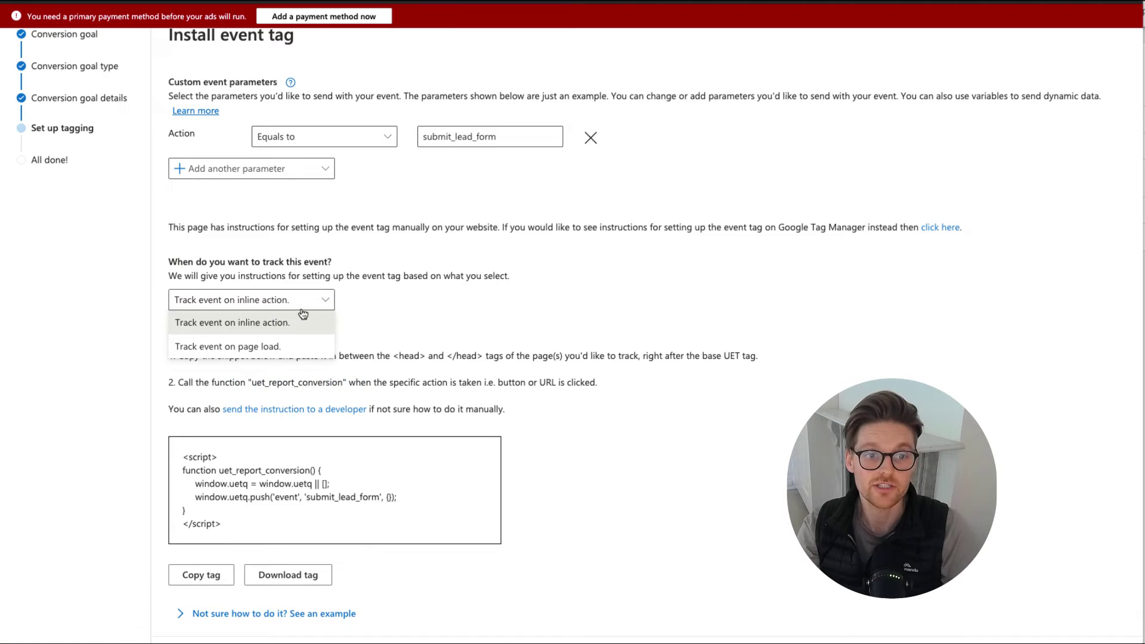
left_click(274, 346)
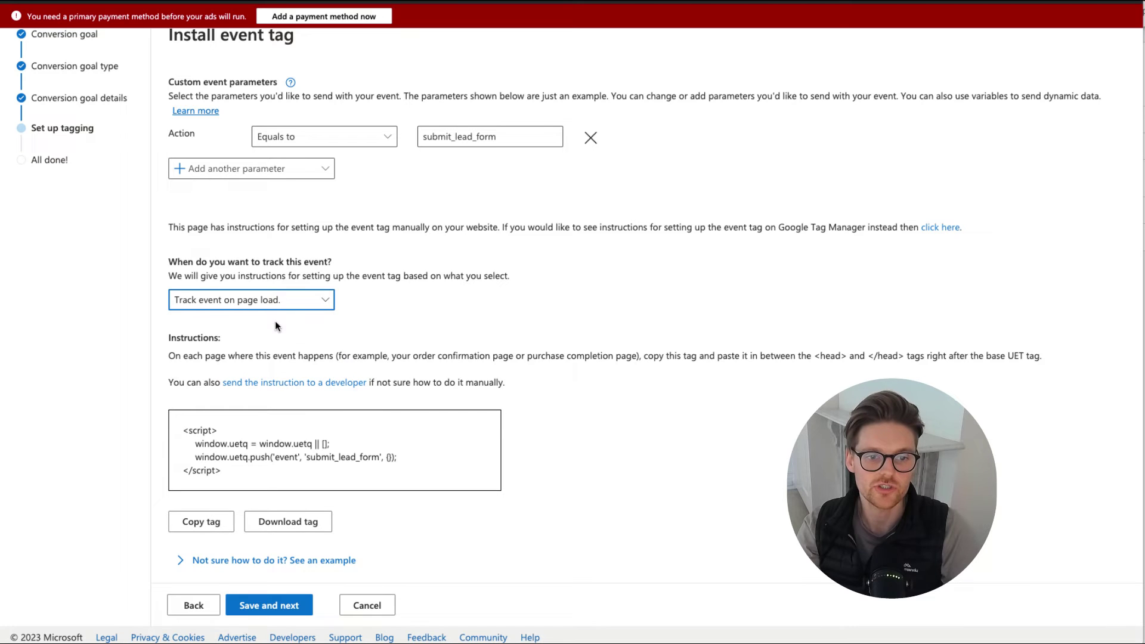
left_click(276, 300)
left_click(262, 348)
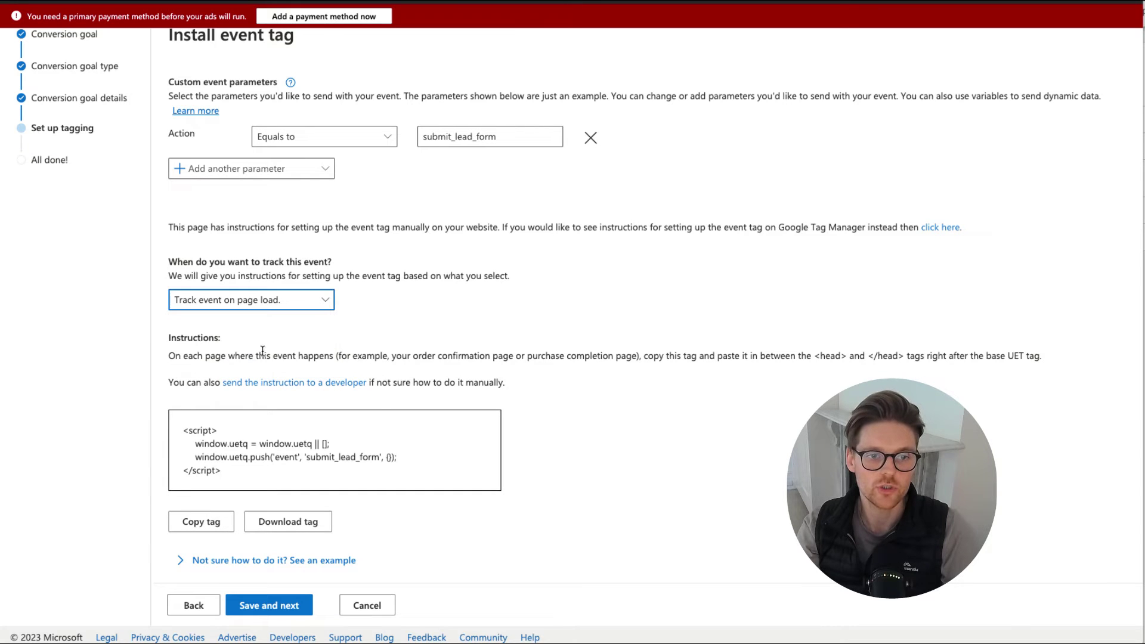
left_click(217, 523)
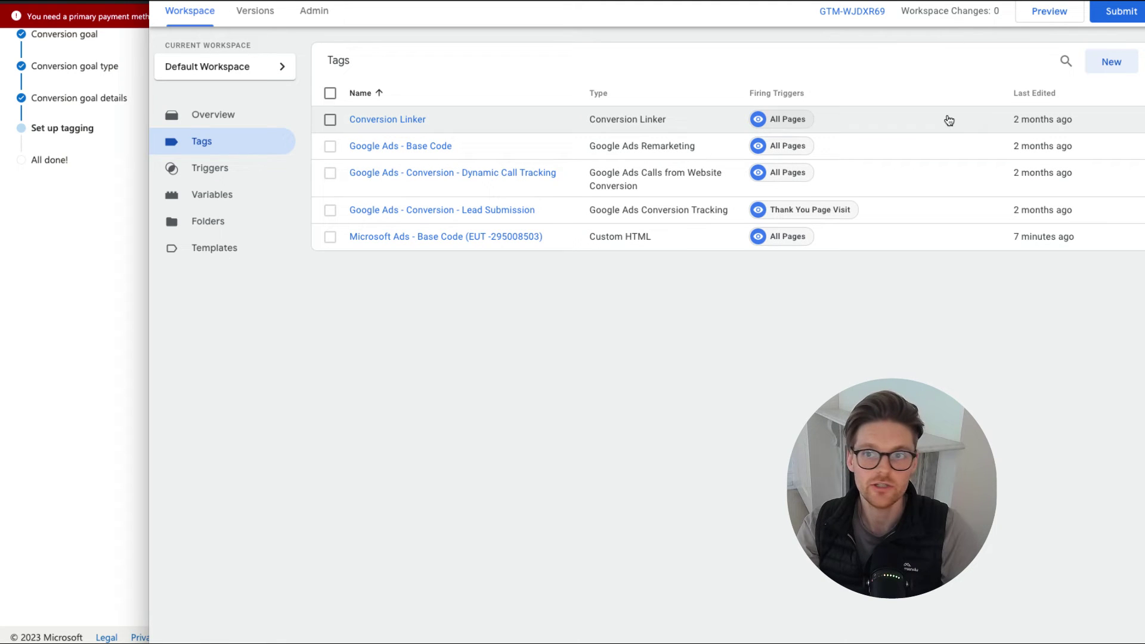
Start a new Google Tag Manager tag named 'Microsoft Ads - Lead - Submission'
left_click(1113, 63)
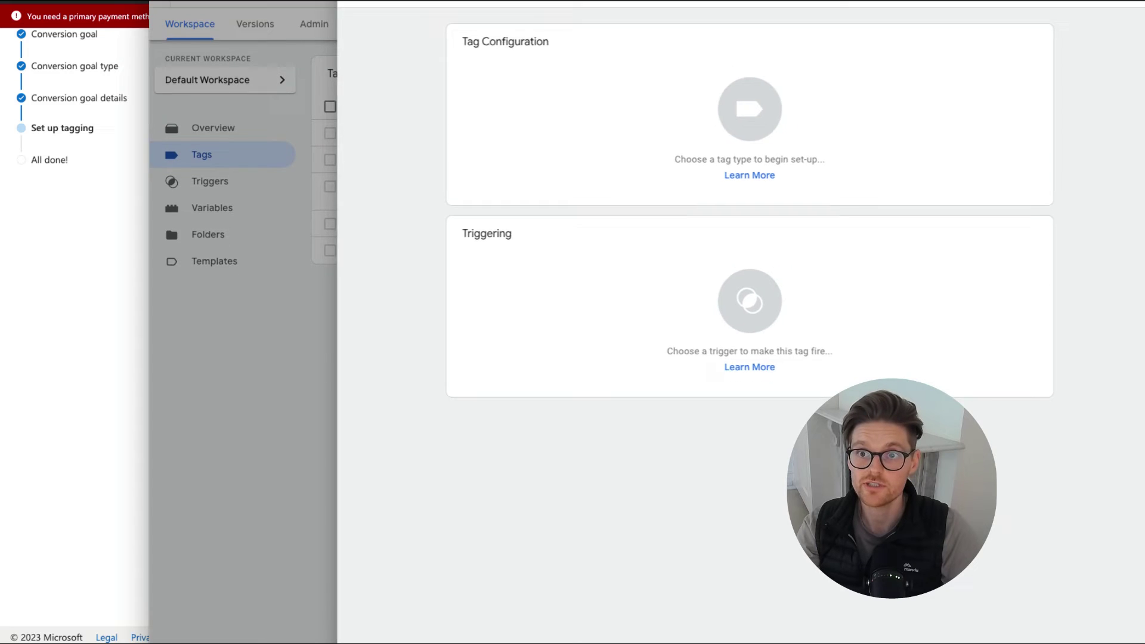
left_click(405, 26)
type("M")
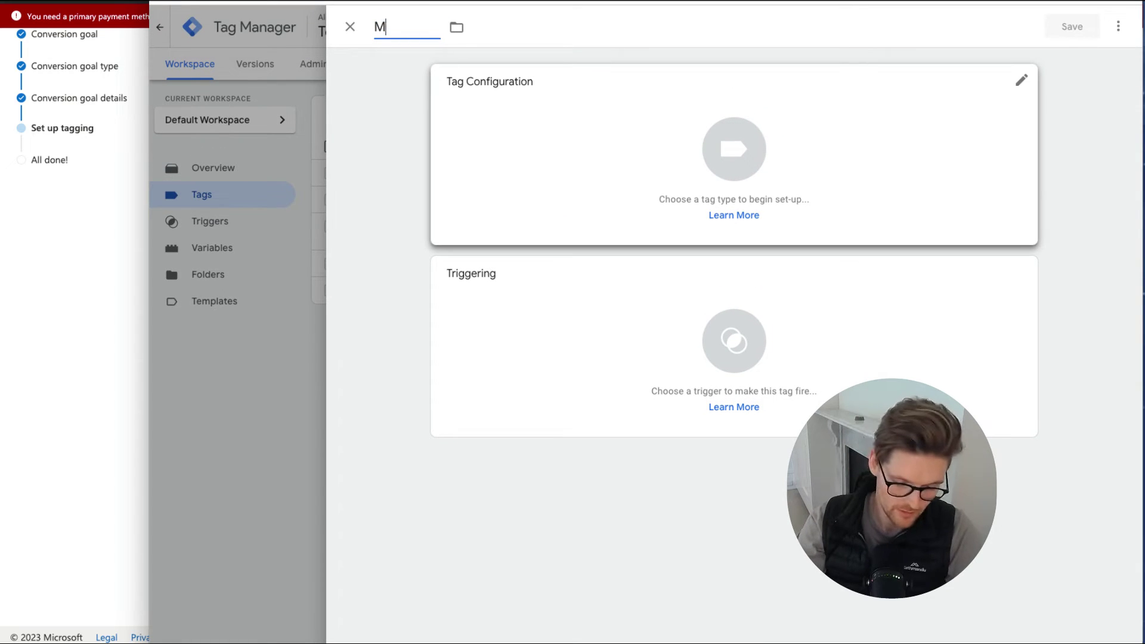
type("icrosfot")
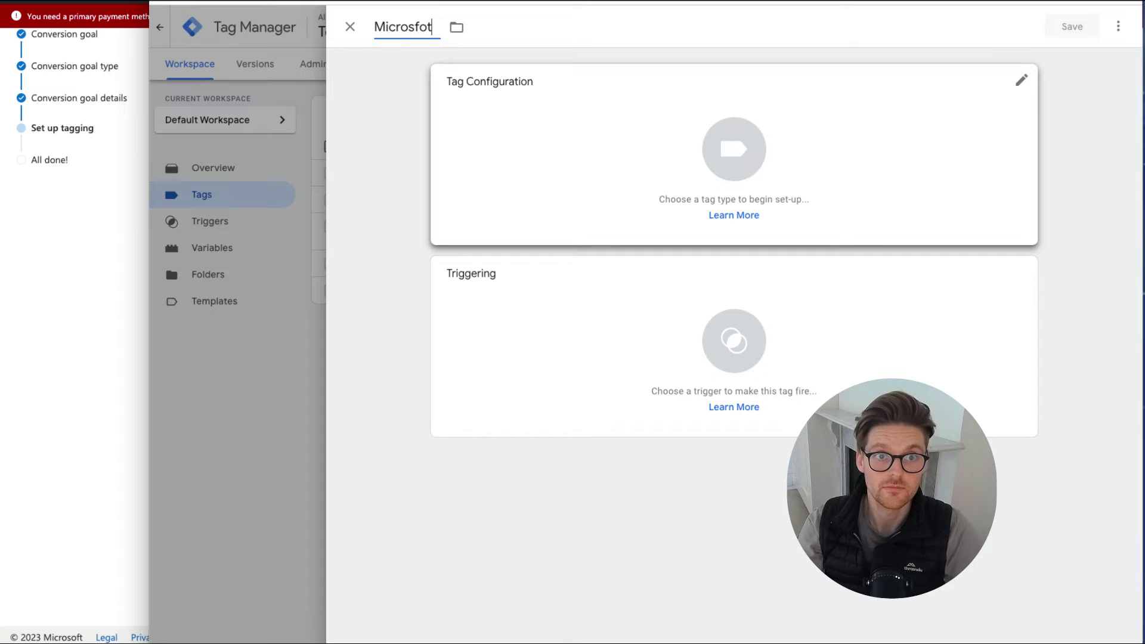
key("BackSpace")
key("BackSpace")
key("BackSpace")
type("oft")
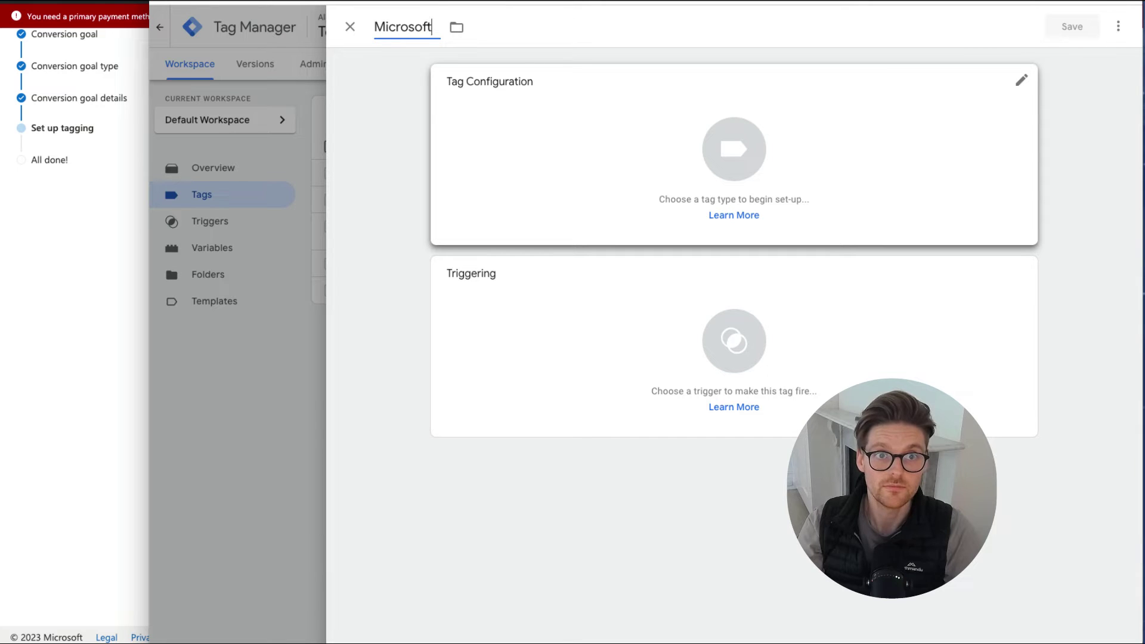
type(" Ads - B")
key("BackSpace")
type("L")
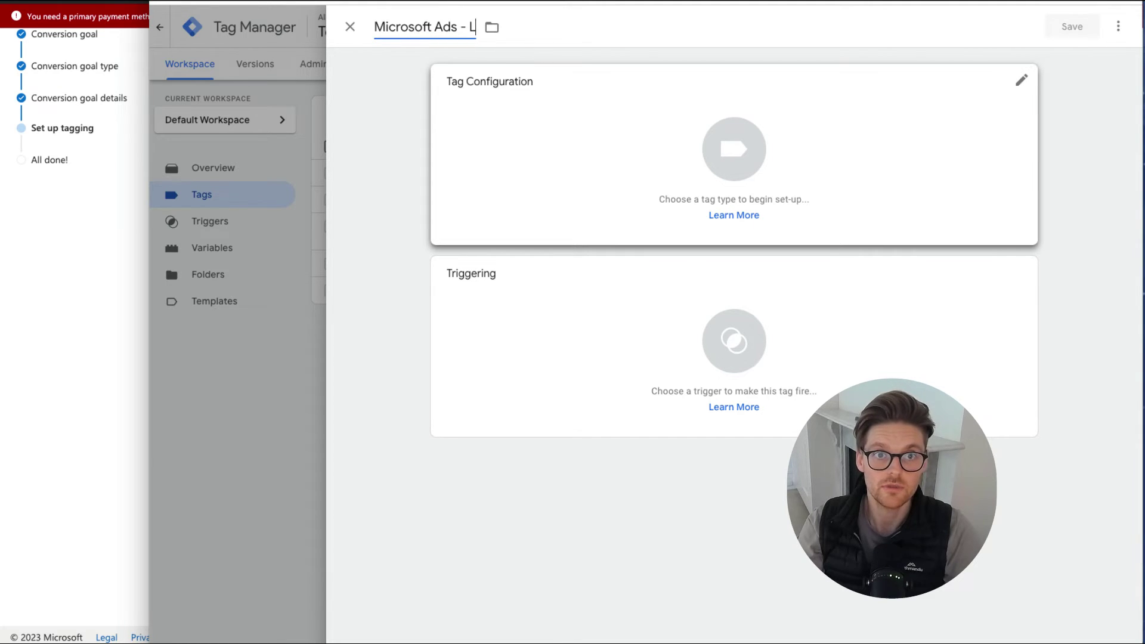
type("ead - Submission")
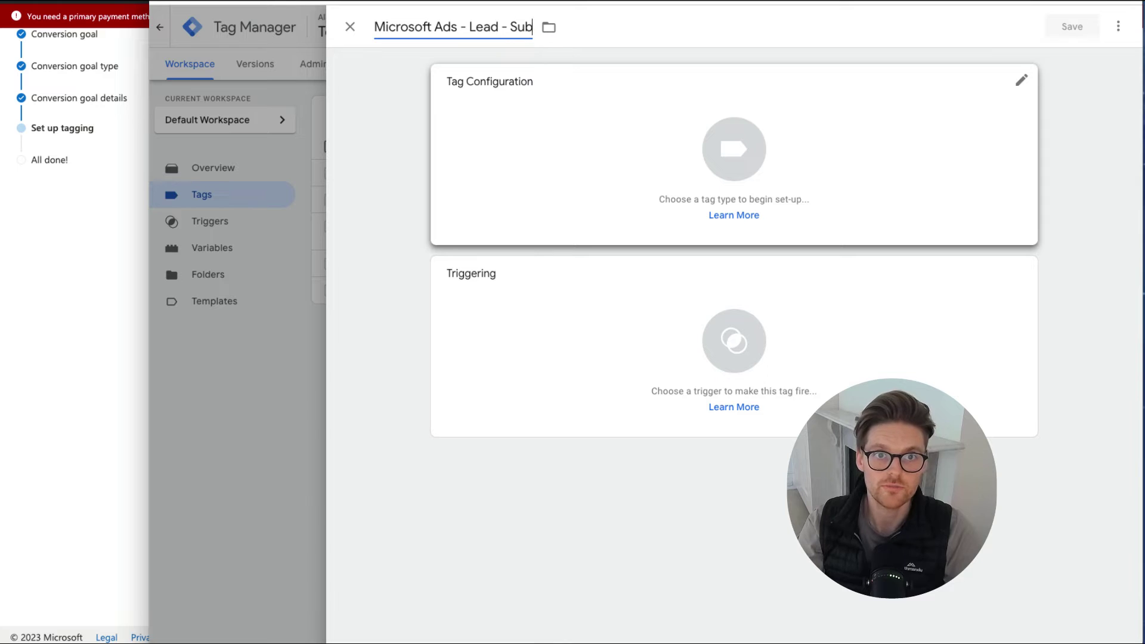
Make it a Custom HTML tag with the pasted event script, firing on Thank You Page Visit, and save
left_click(535, 157)
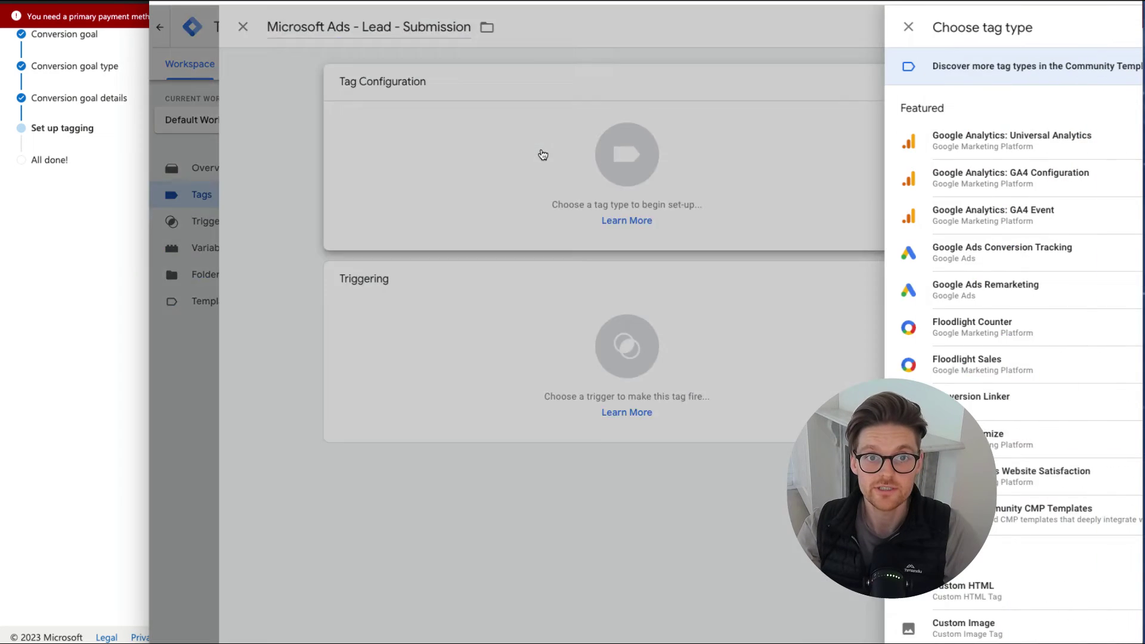
left_click(770, 588)
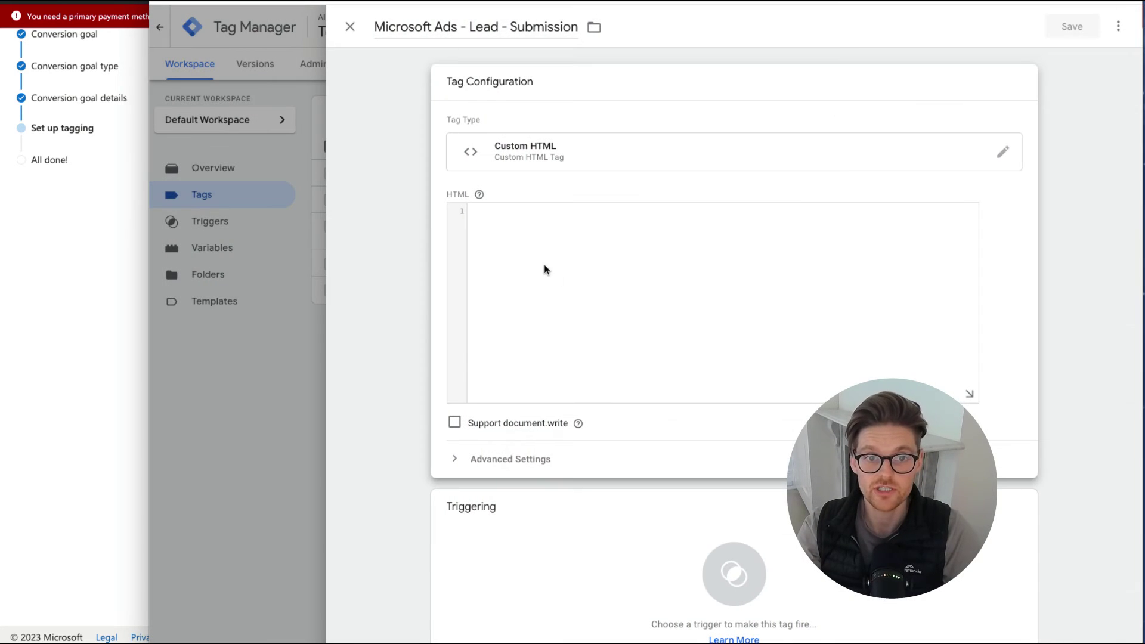
left_click(544, 263)
key("ctrl+v")
left_click(654, 555)
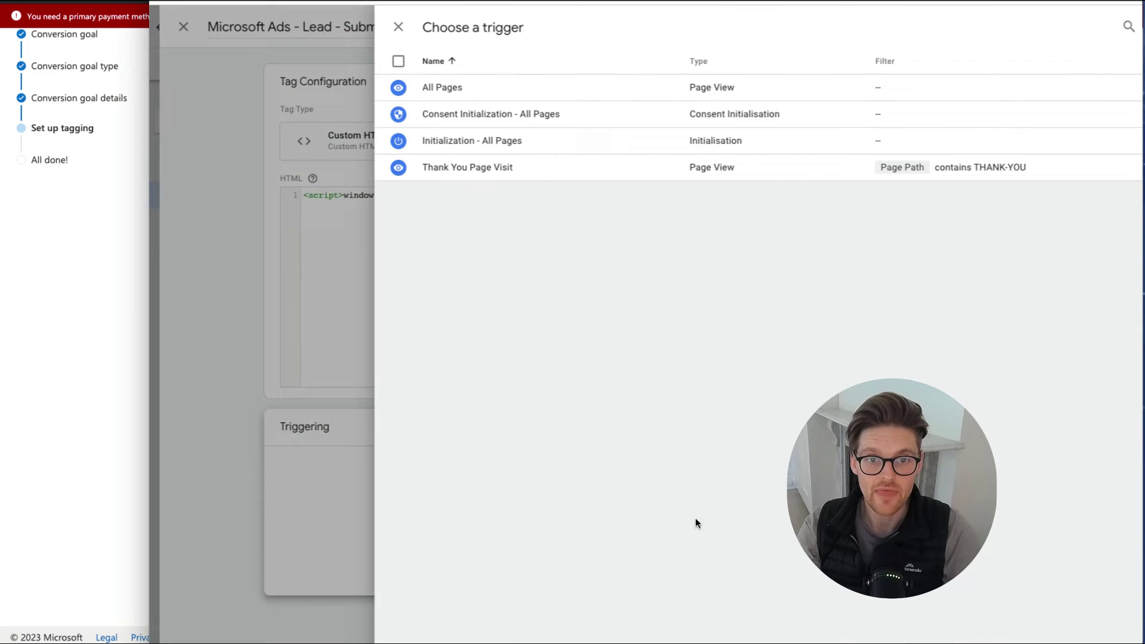
left_click(424, 170)
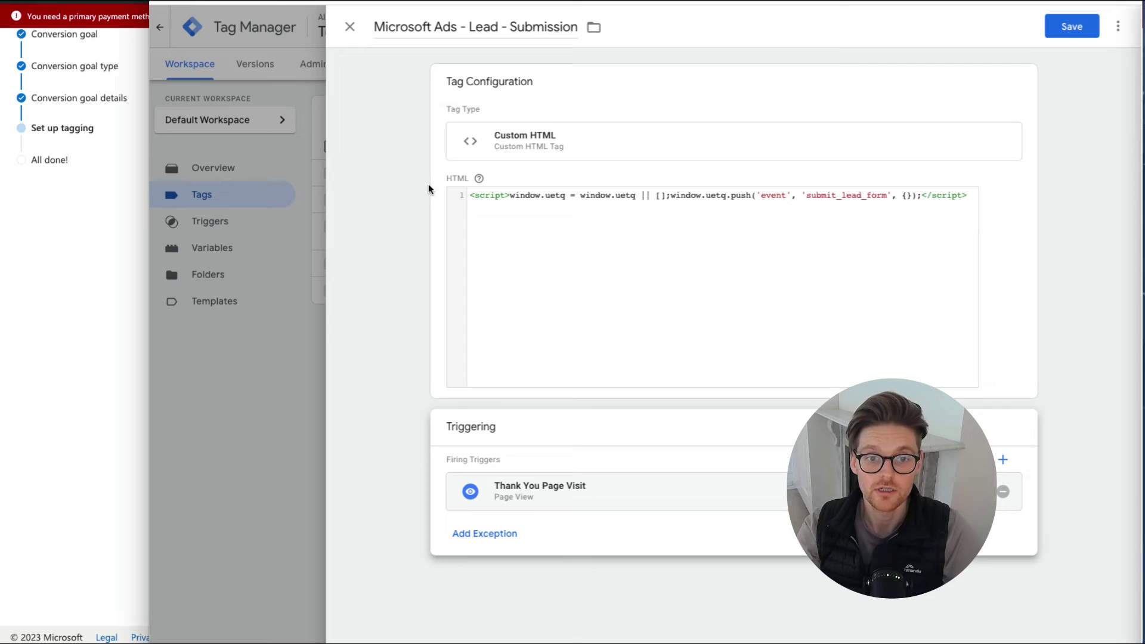
left_click(1062, 29)
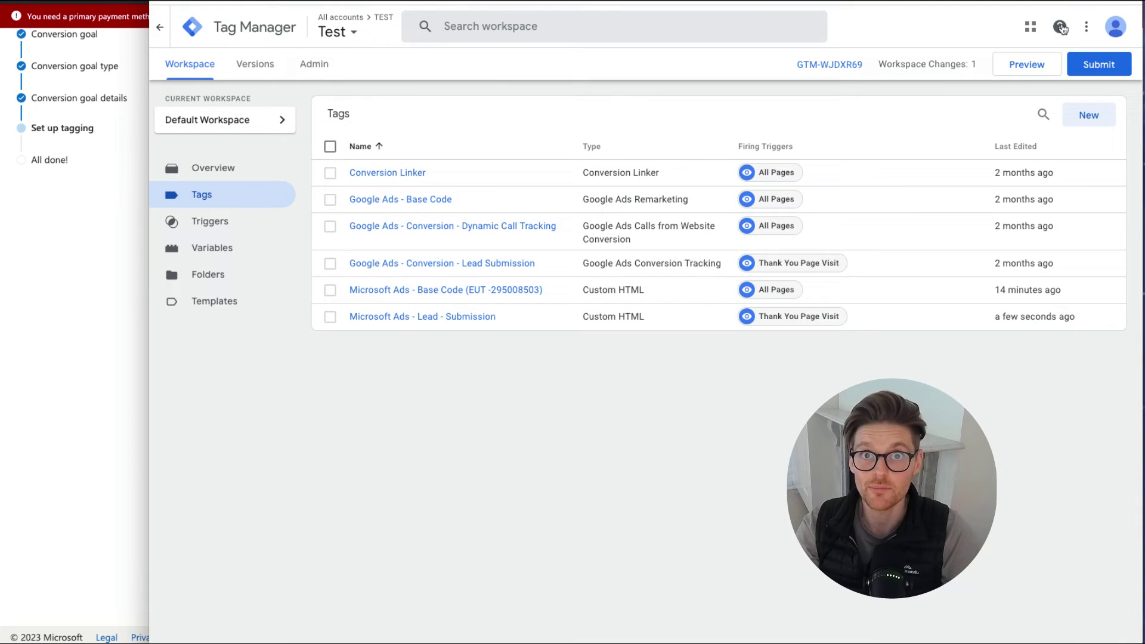
Create a Page View trigger firing on some page views where Page URL contains 'confirmation'
left_click(218, 223)
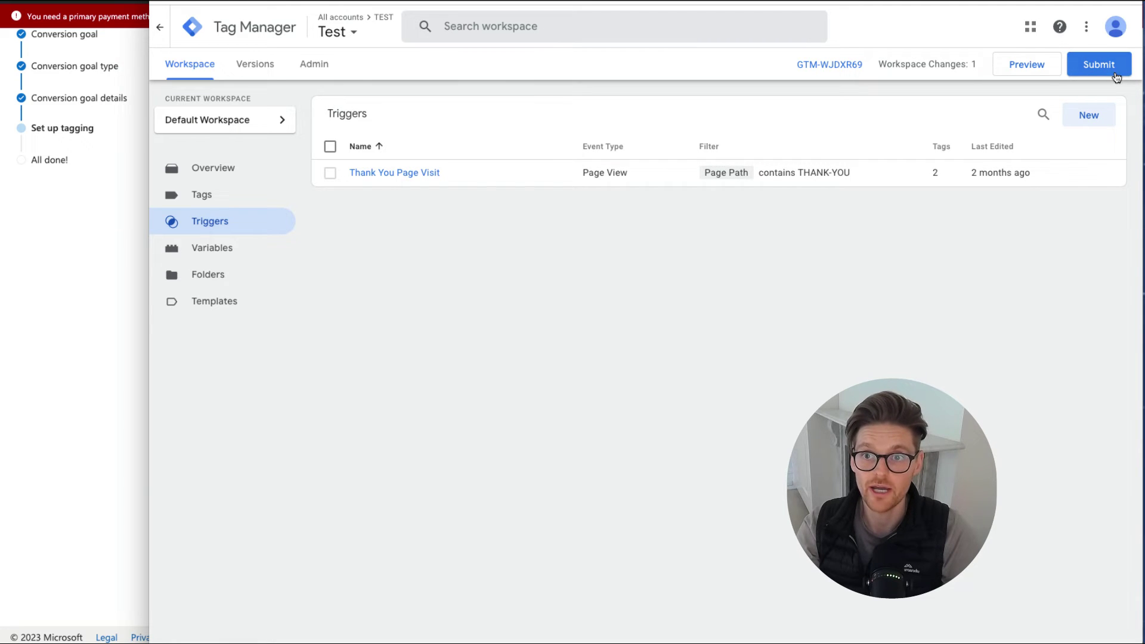
left_click(1090, 115)
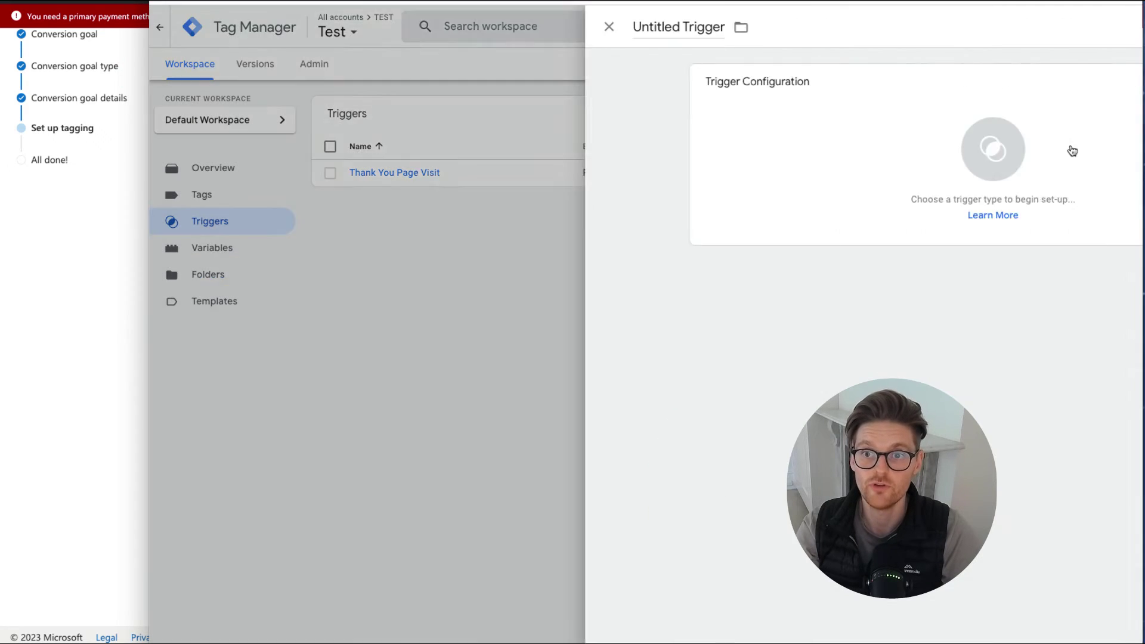
left_click(568, 133)
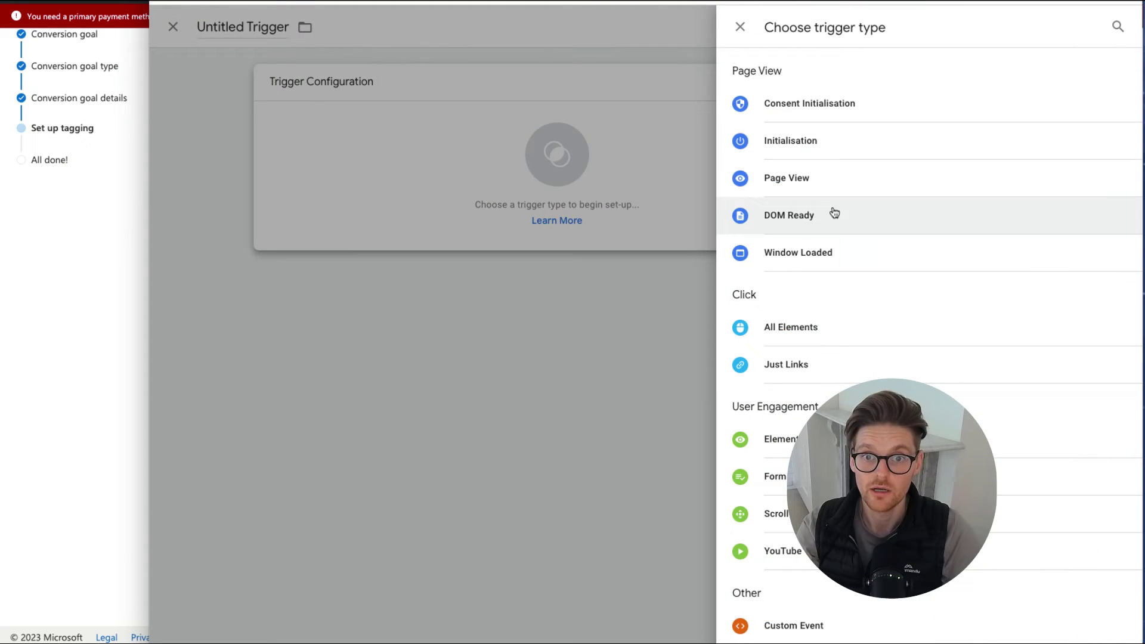
left_click(797, 171)
left_click_drag(577, 216, 641, 215)
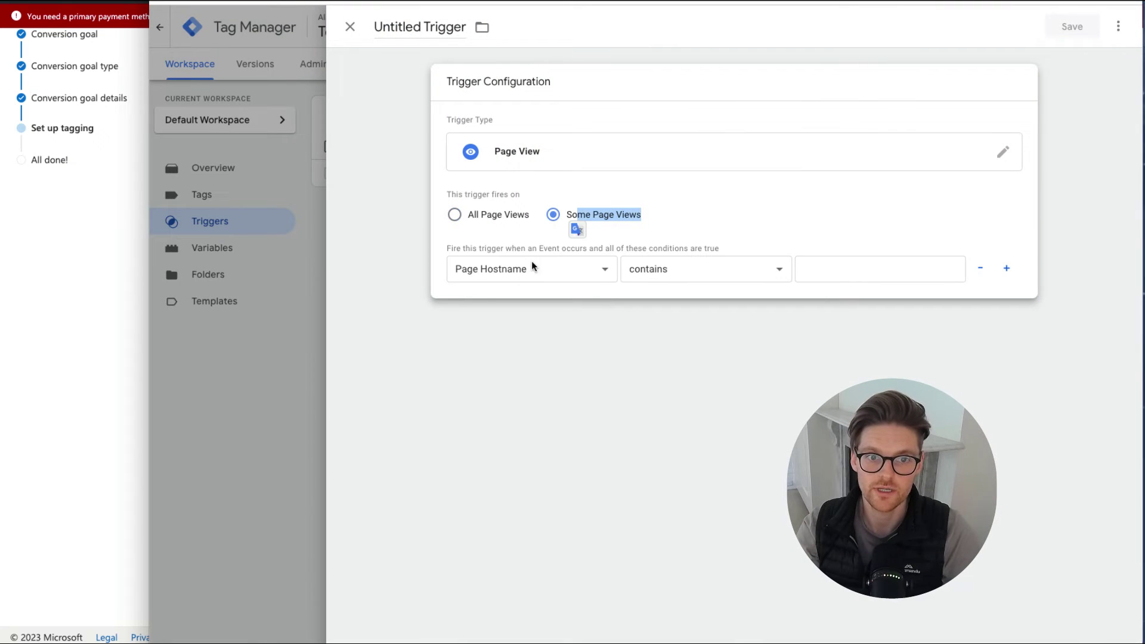
left_click(531, 260)
left_click(495, 303)
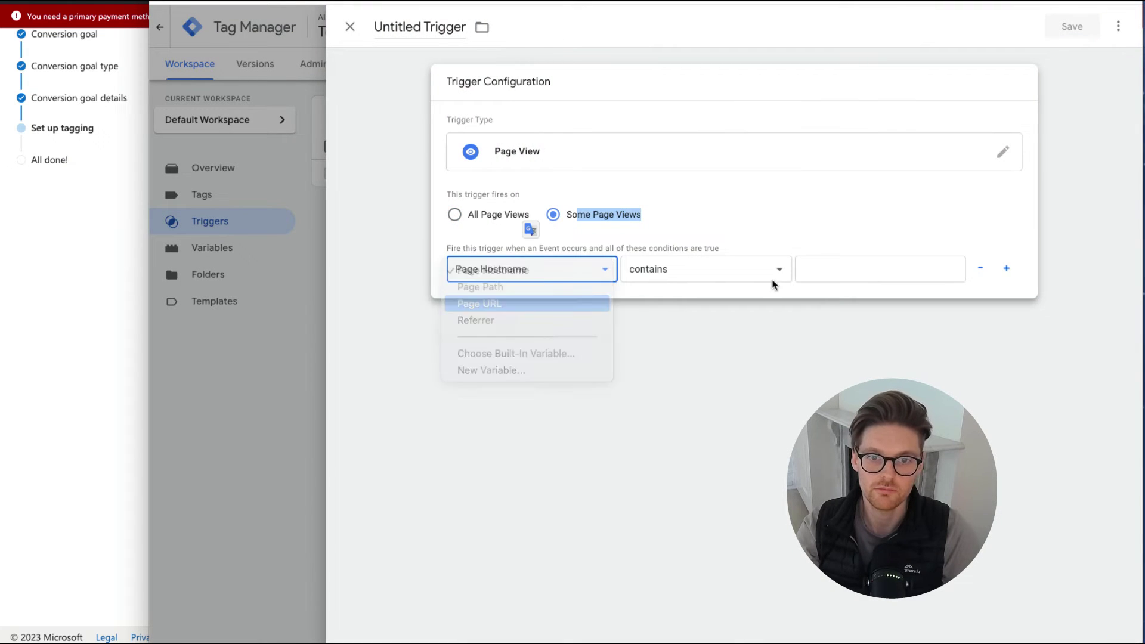
left_click(858, 274)
type("confirmation")
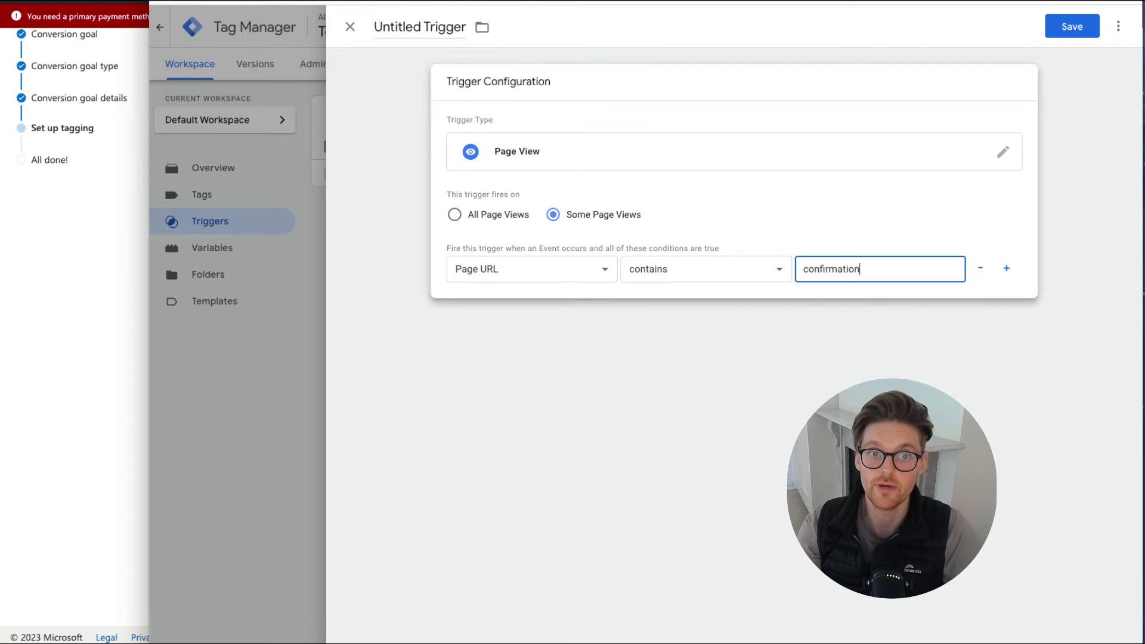
Name the trigger 'Page View - Confirmation' and save it
left_click(423, 30)
key("ctrl+a")
type("Page")
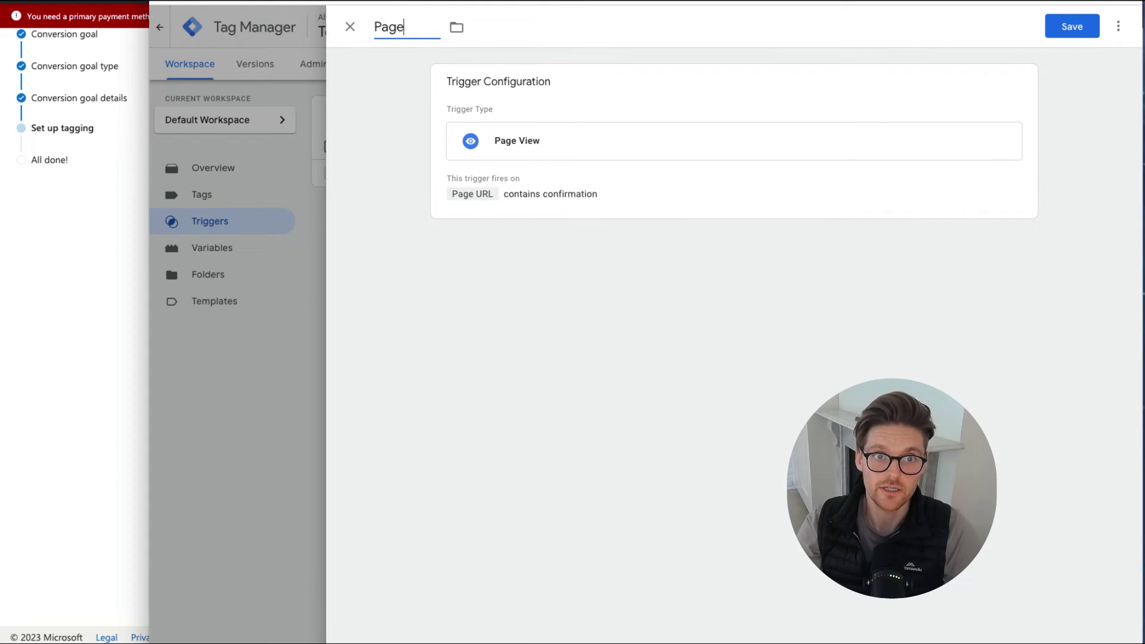
type(" View - Confirma")
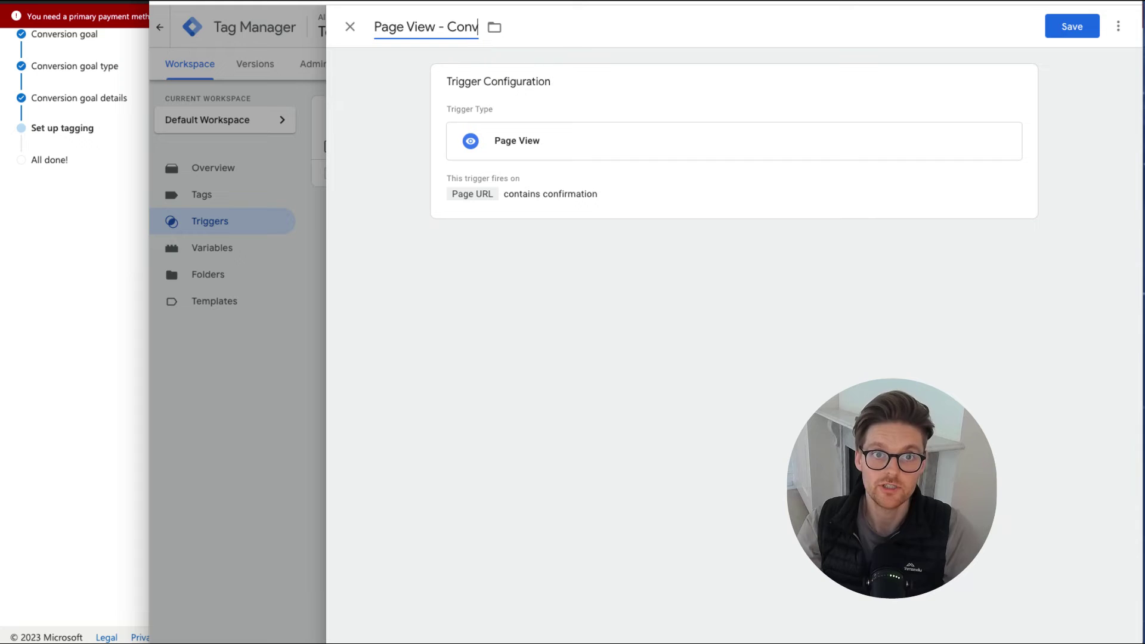
type("tion")
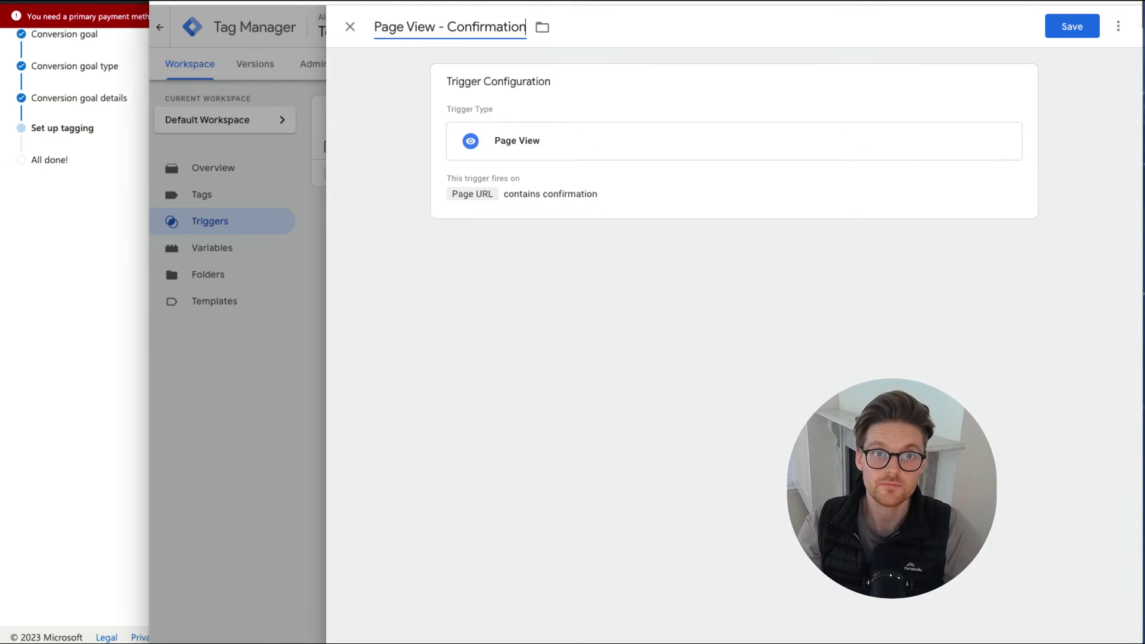
left_click(1071, 26)
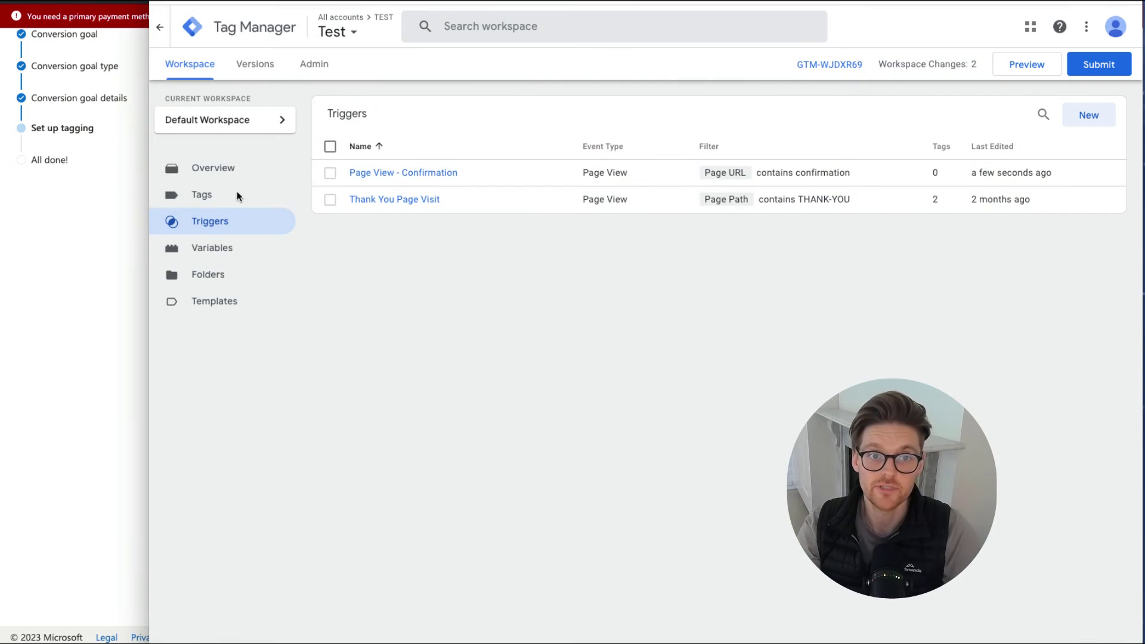
Replace the lead tag's Thank You Page Visit trigger with Page View - Confirmation and save the tag
left_click(210, 197)
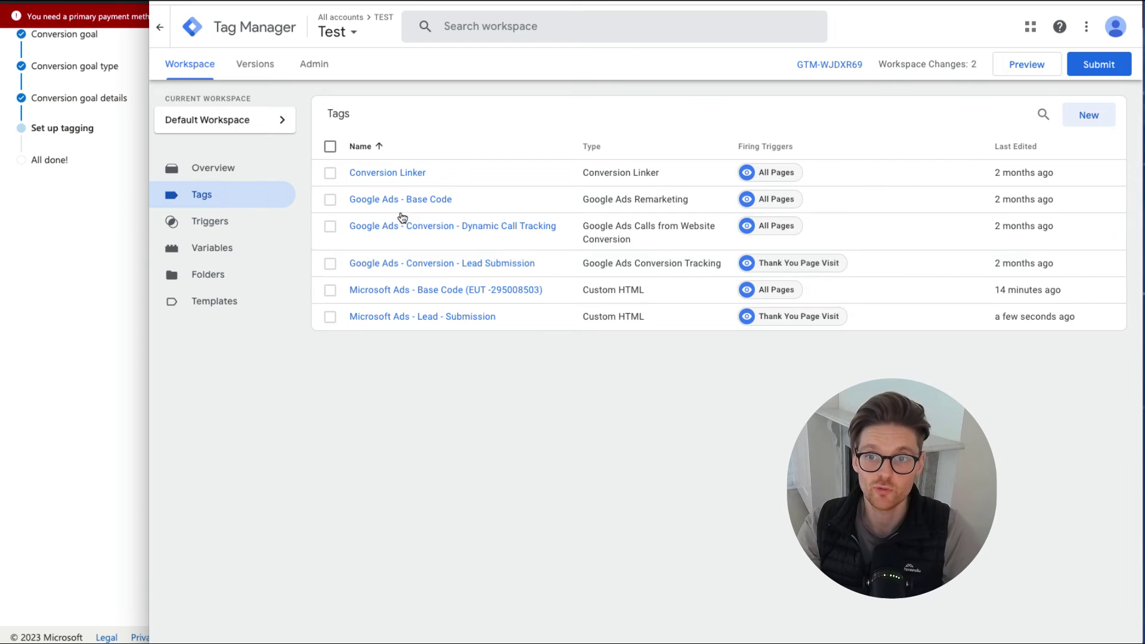
left_click(454, 318)
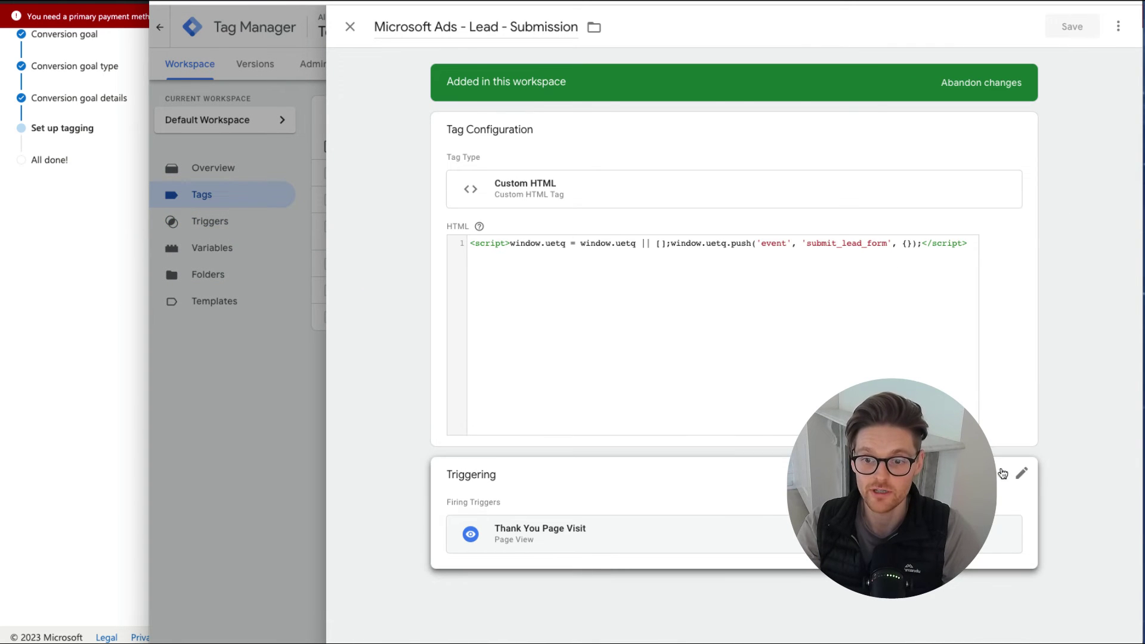
left_click(1020, 474)
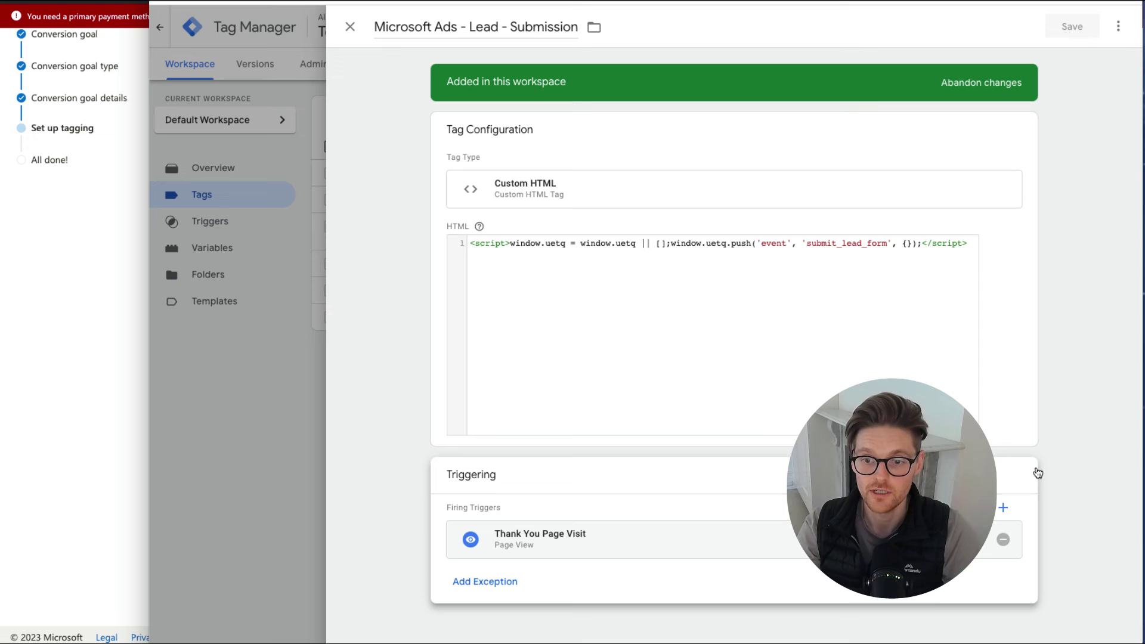
left_click(1002, 539)
left_click(1004, 508)
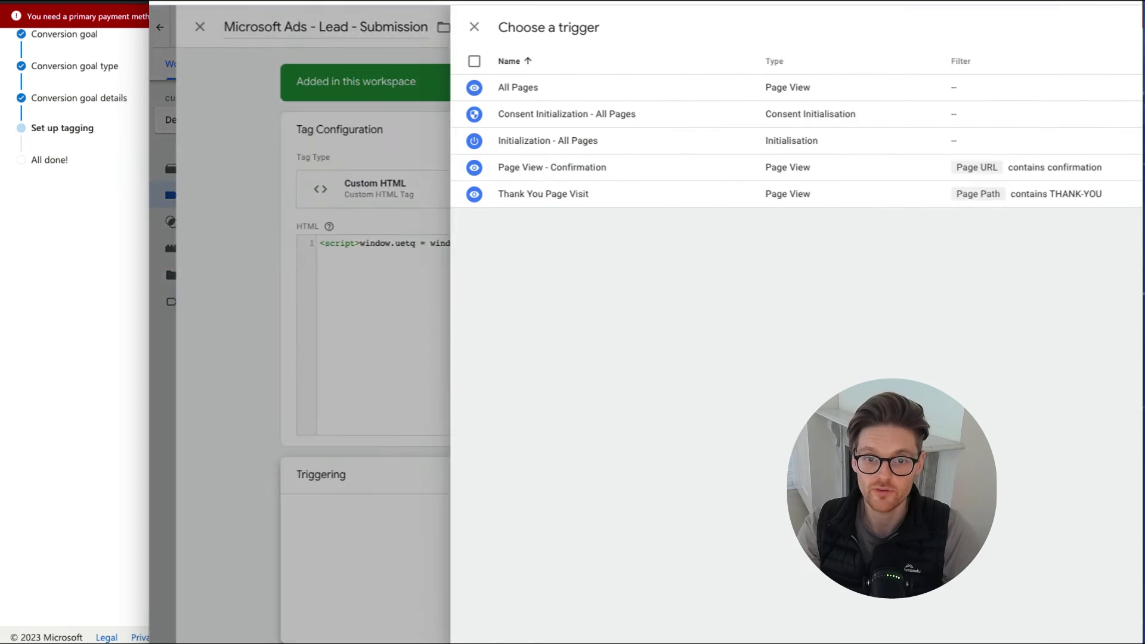
left_click(477, 179)
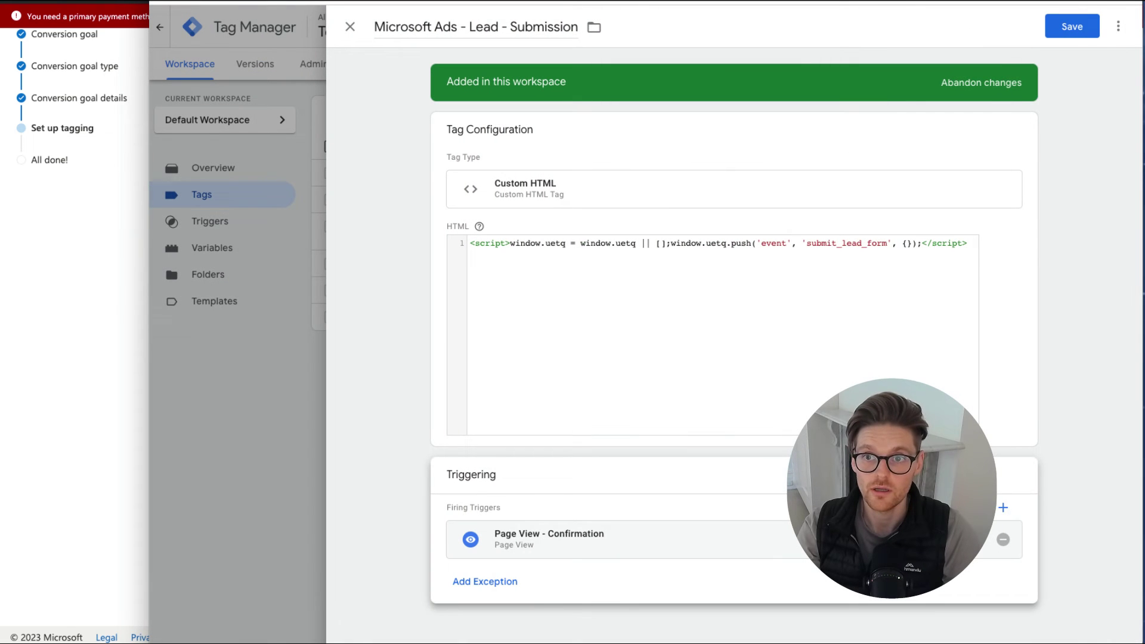
left_click(1070, 32)
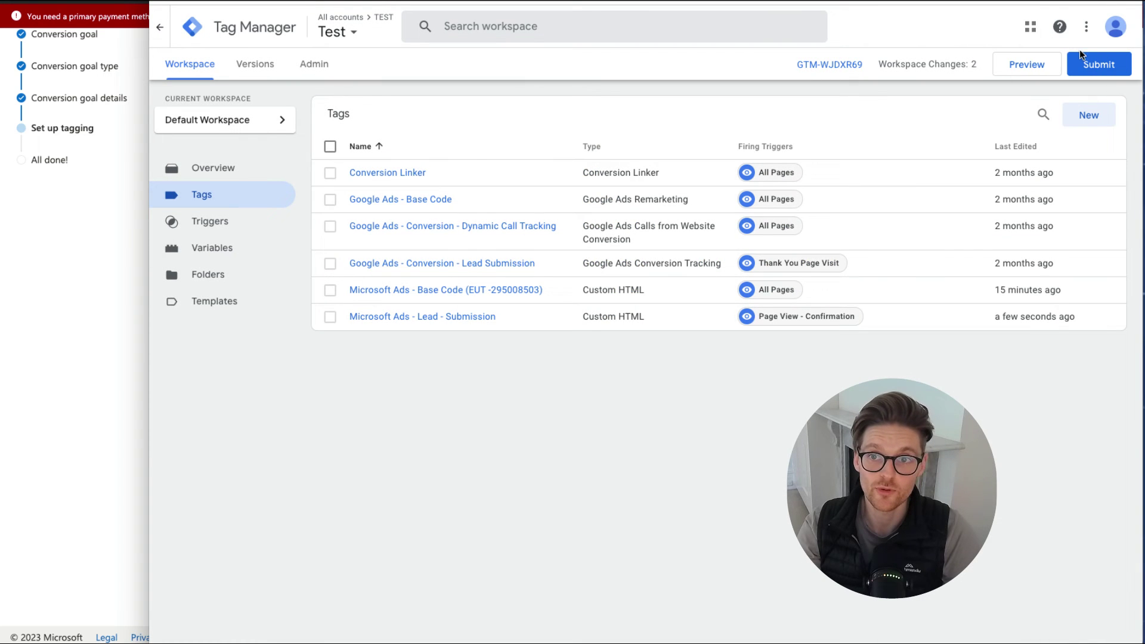
Publish the workspace changes as a new container version without a description, then return to Microsoft Advertising
left_click(1091, 64)
left_click(1077, 29)
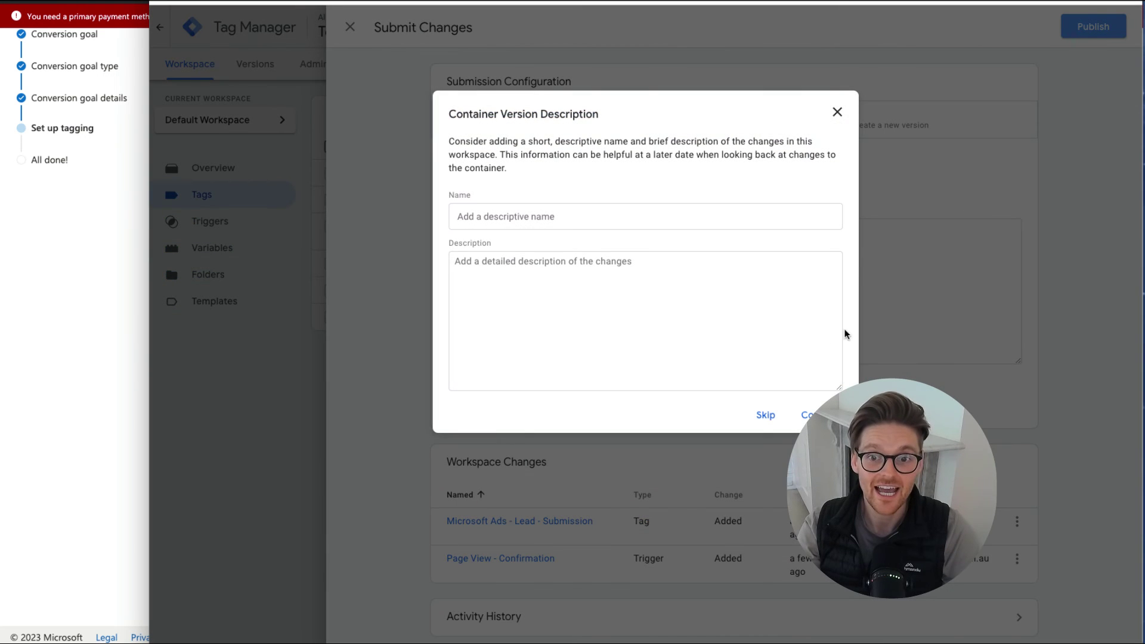
left_click(770, 416)
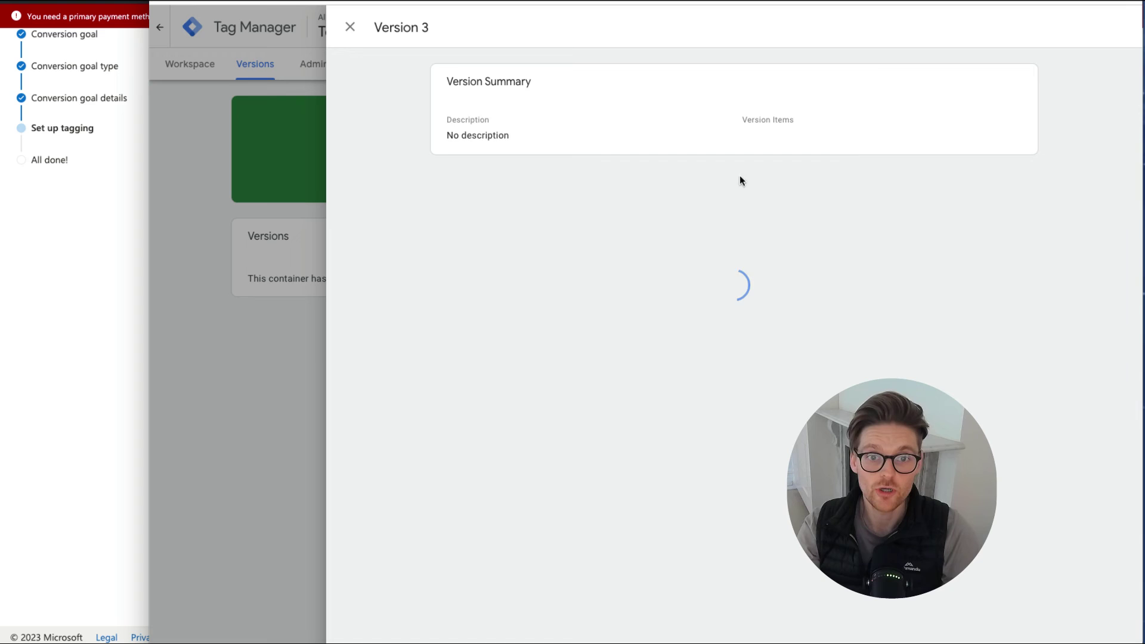
left_click(97, 355)
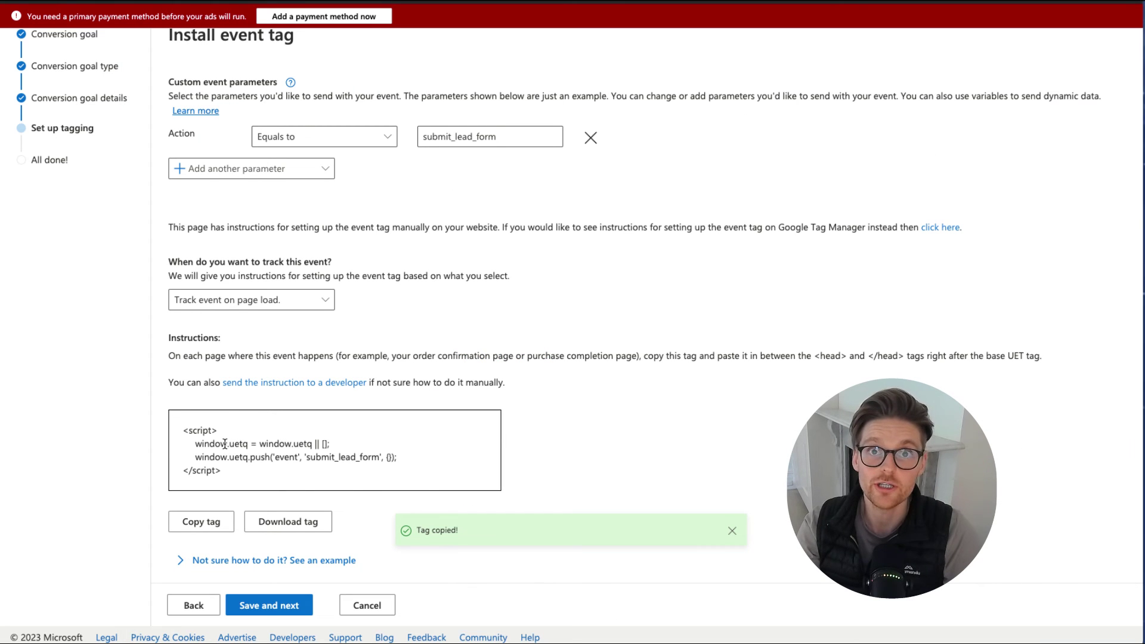
Save the Install event tag step and finish the setup at the All done! page
left_click(257, 606)
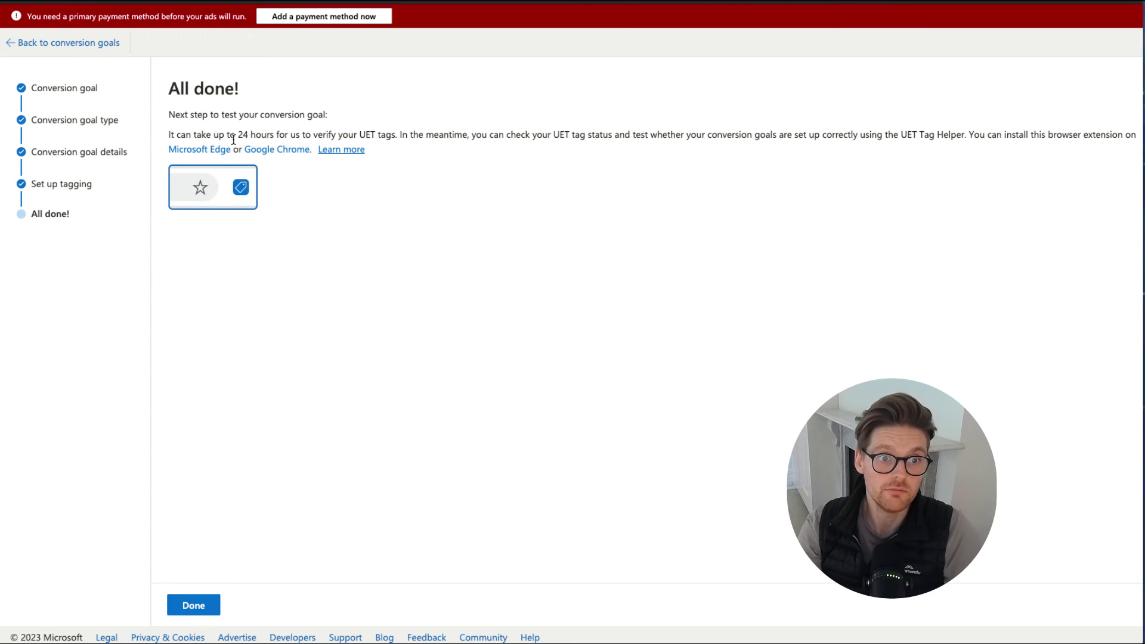
left_click_drag(169, 136, 381, 136)
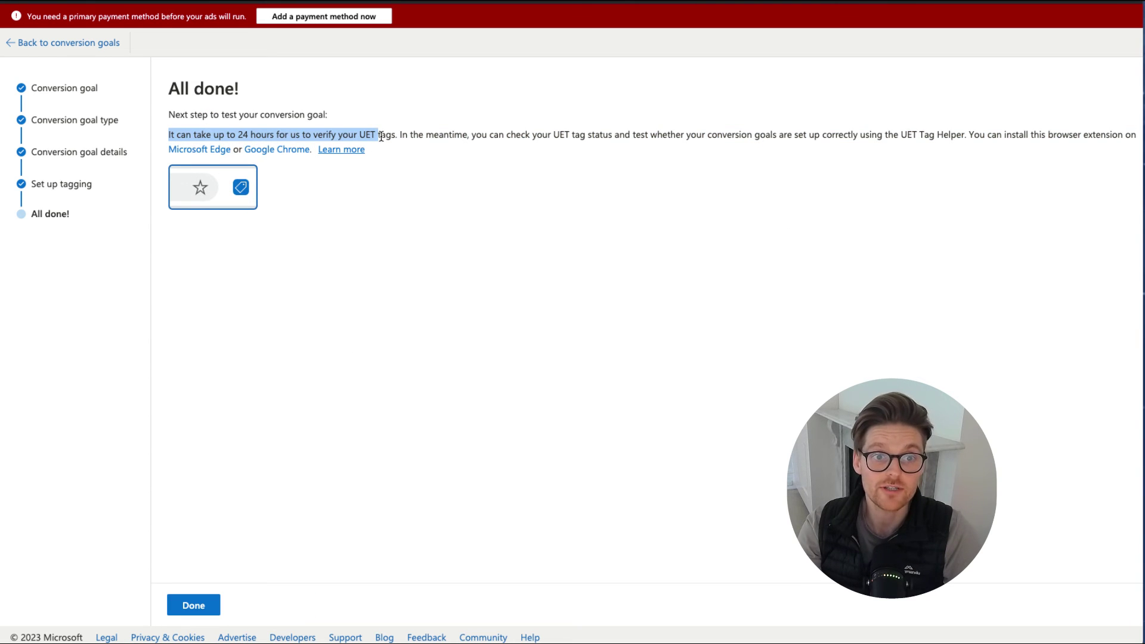
left_click(209, 605)
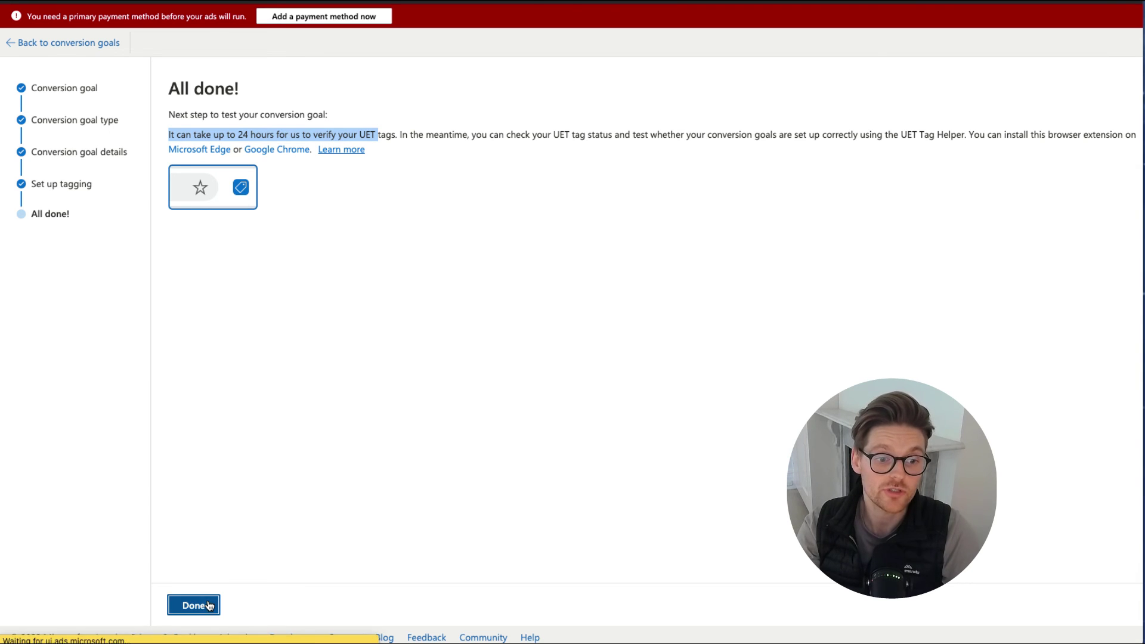